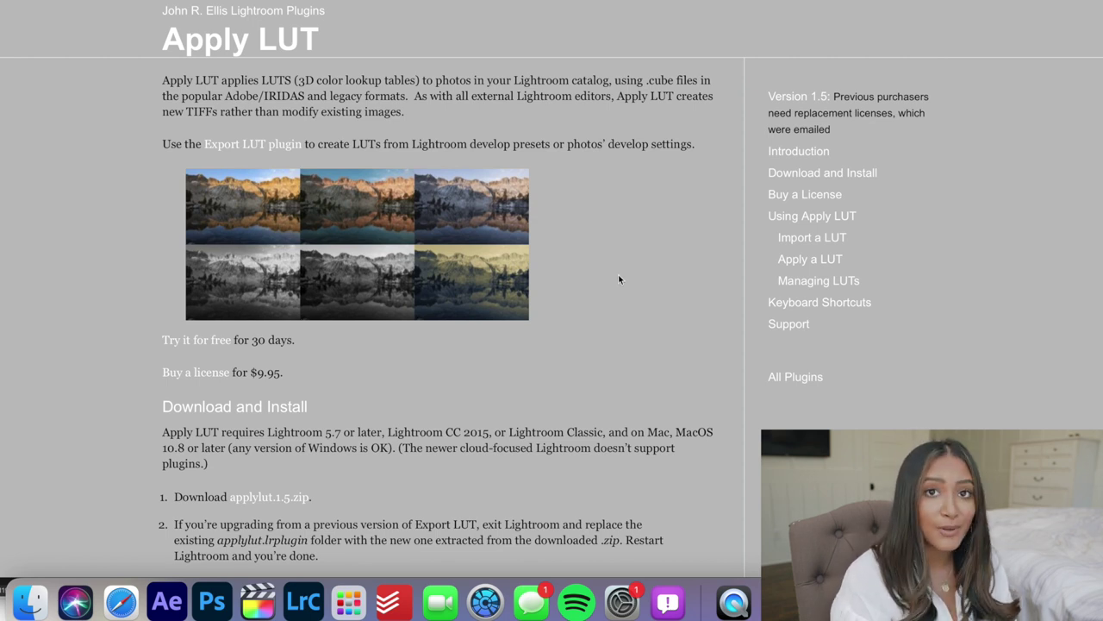
# Scroll through the Apply LUT page's install, usage and shortcut notes, then return to Final Cut Pro.
pyautogui.scroll(-5, 618, 279)
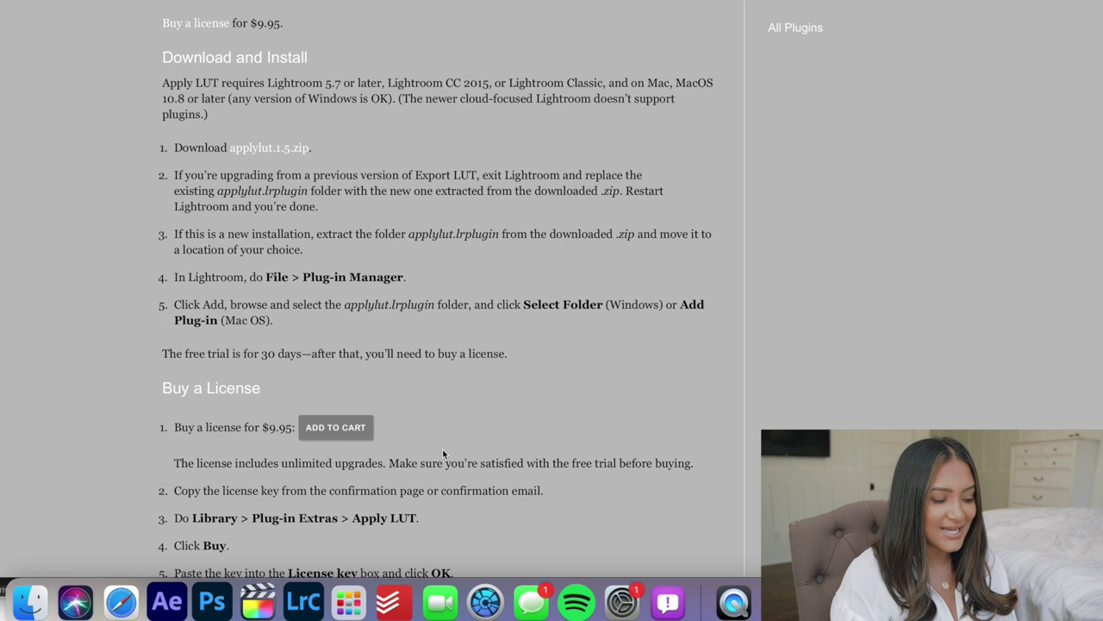
pyautogui.scroll(-15, 442, 449)
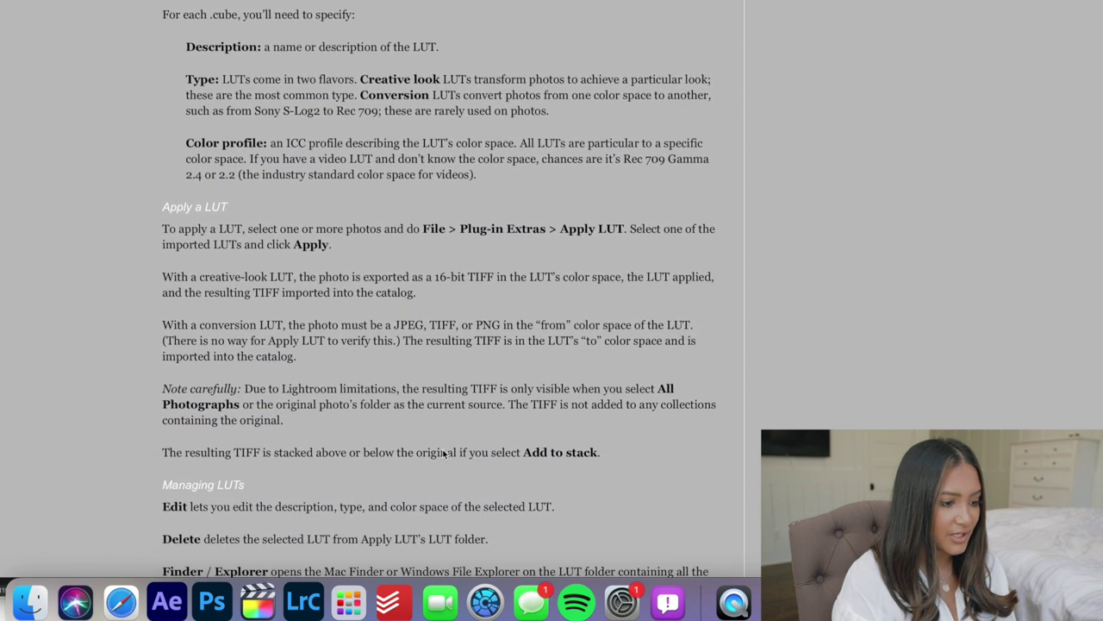
pyautogui.scroll(-5, 442, 453)
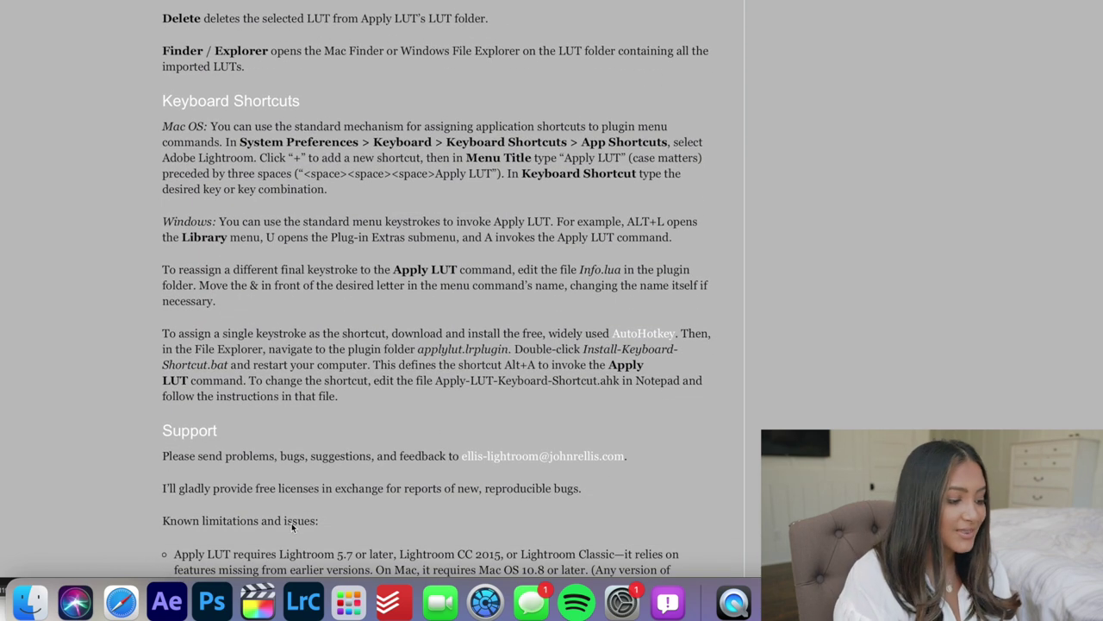
pyautogui.click(257, 606)
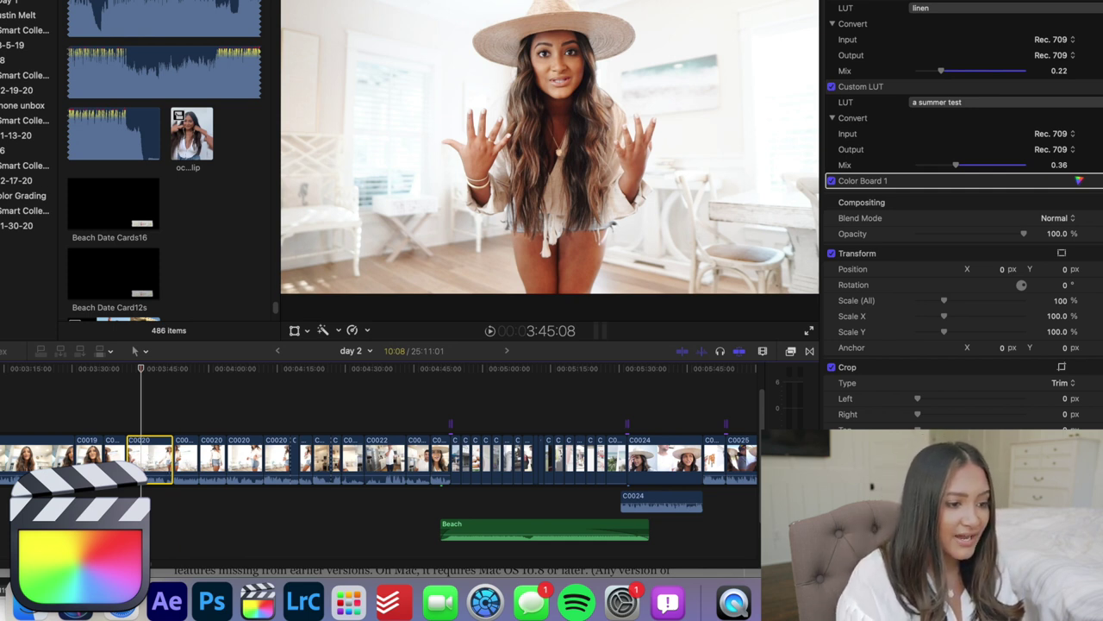
# Switch off the clip's 'a summer test' Custom LUT and Color Board effects, then move to Lightroom Classic.
pyautogui.press('Delete')
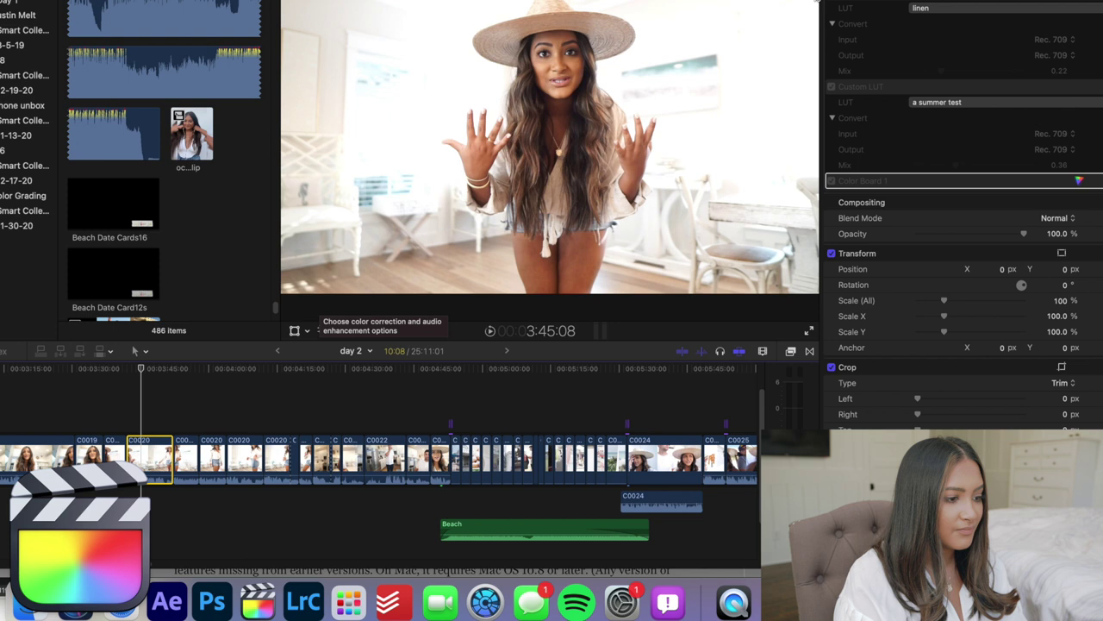
pyautogui.click(304, 600)
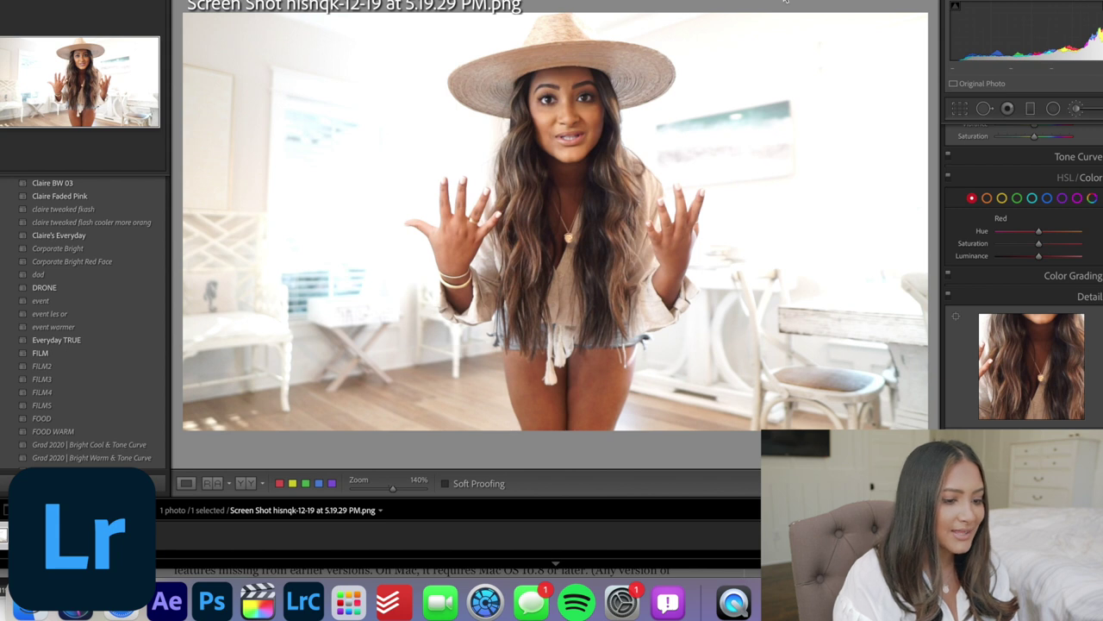
# Bring the Basic panel's white balance, tone and presence controls into view in Develop.
pyautogui.scroll(8, 1047, 158)
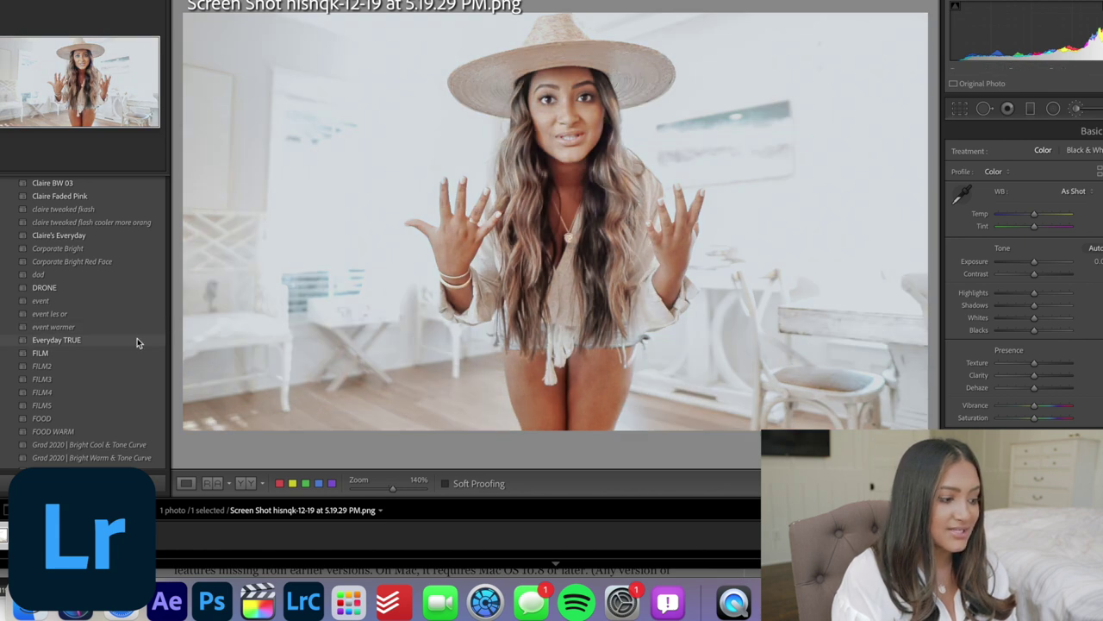
# Apply the Everyday TRUE preset and review its adjustments down to the Detail panel.
pyautogui.click(137, 338)
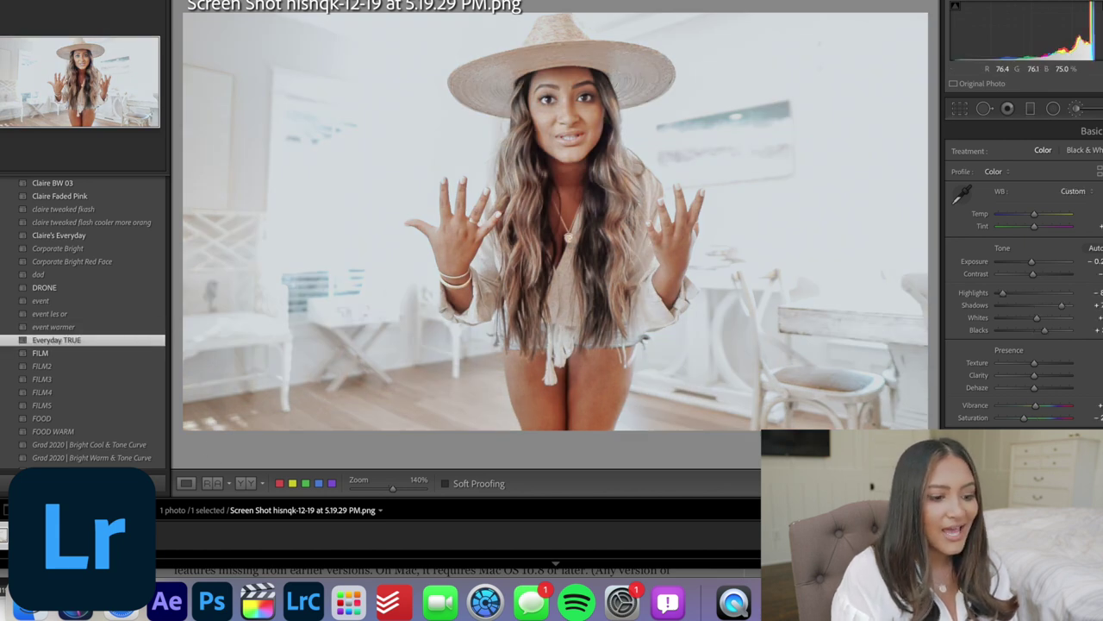
pyautogui.scroll(-10, 1044, 281)
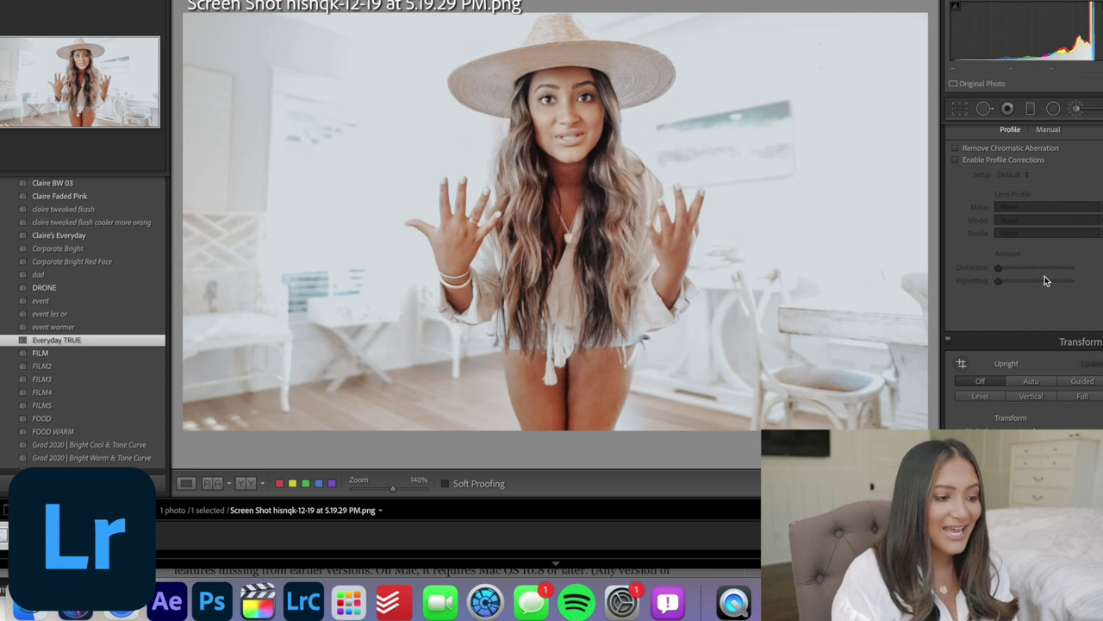
pyautogui.scroll(6, 1045, 281)
pyautogui.scroll(2, 1045, 276)
pyautogui.scroll(-2, 1045, 276)
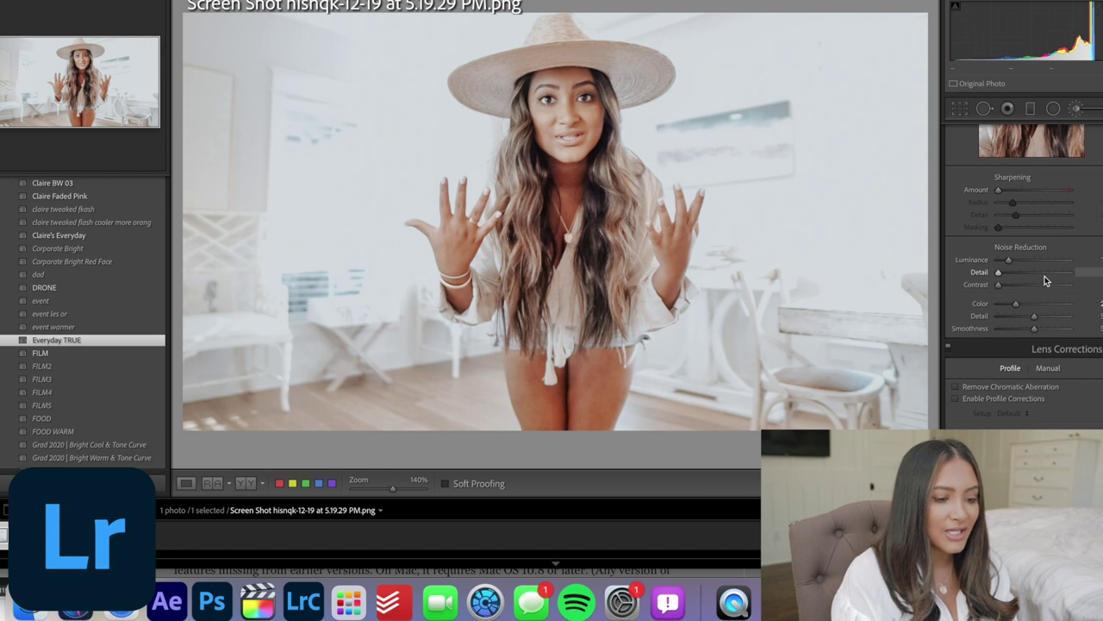
pyautogui.scroll(5, 1045, 276)
pyautogui.scroll(-3, 1045, 276)
pyautogui.scroll(-2, 1044, 276)
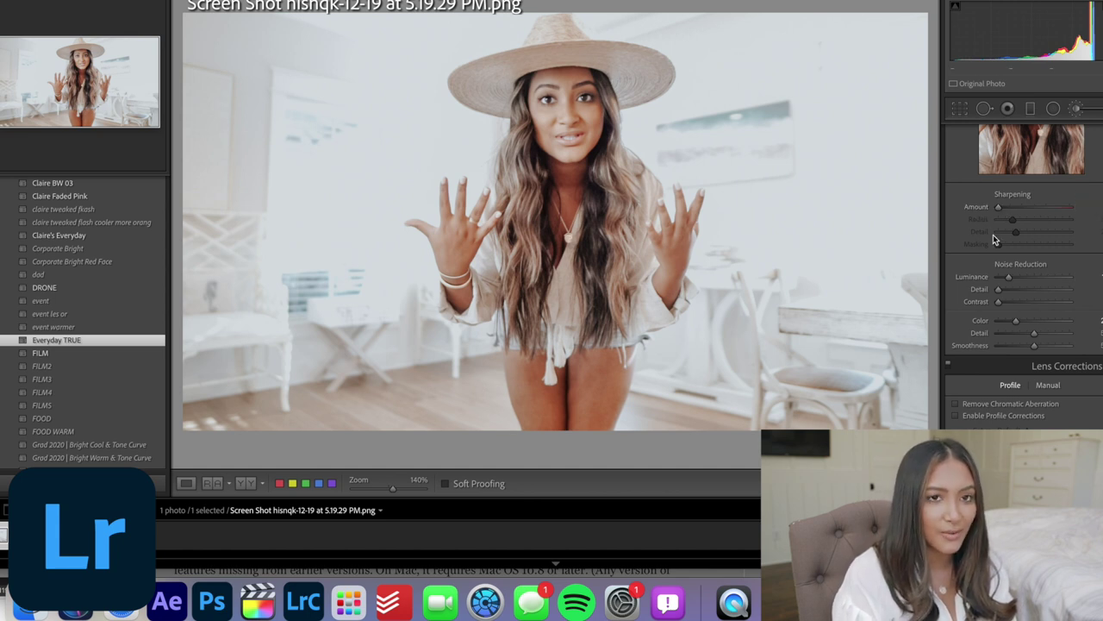
# Lower Presence Saturation slightly and nudge Temp warmer and Tint slightly toward magenta.
pyautogui.scroll(5, 993, 235)
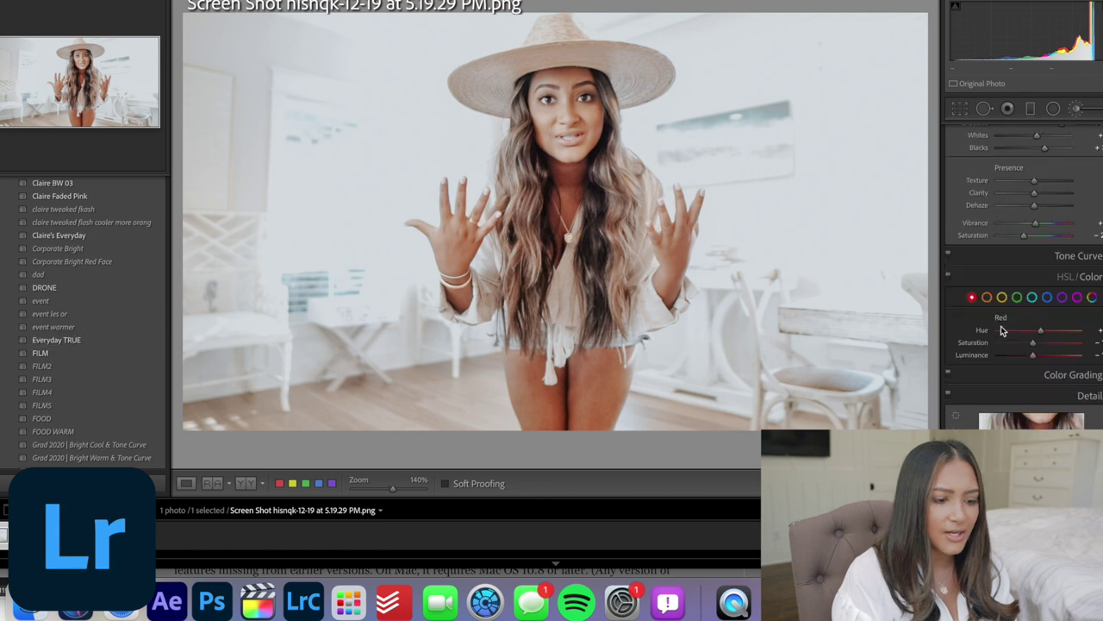
pyautogui.scroll(-1, 1000, 326)
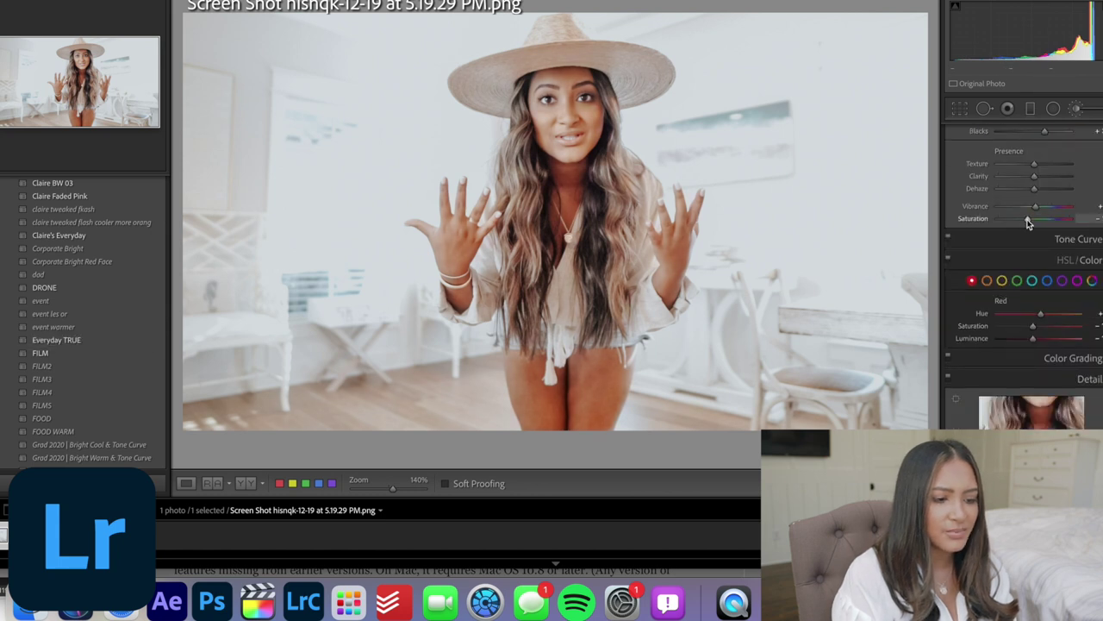
pyautogui.moveTo(1026, 221); pyautogui.dragTo(1023, 222)
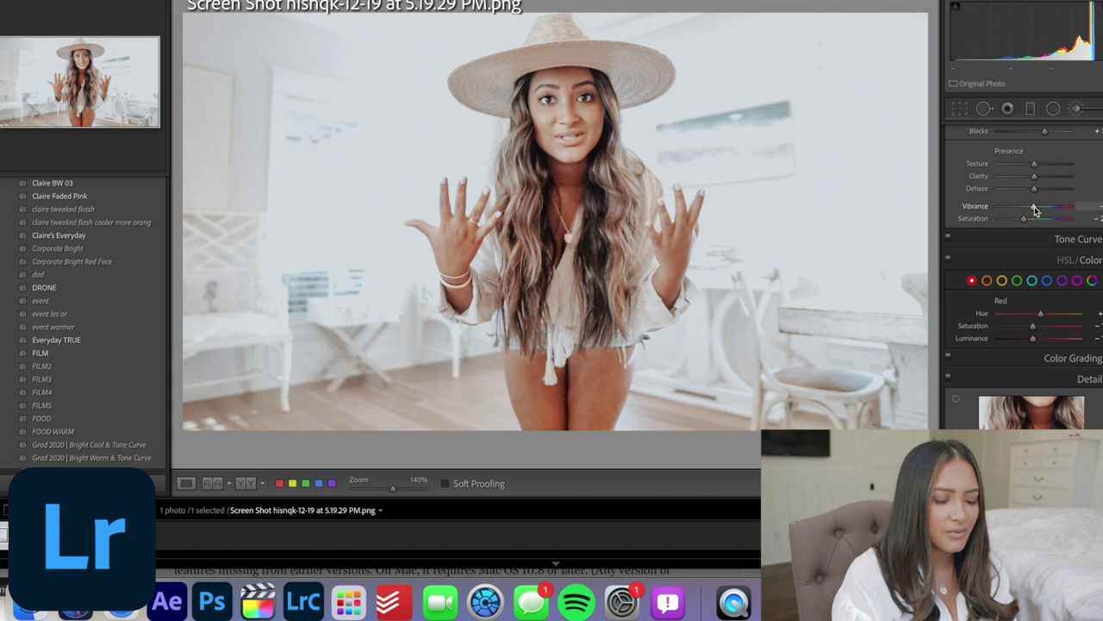
pyautogui.scroll(8, 1034, 206)
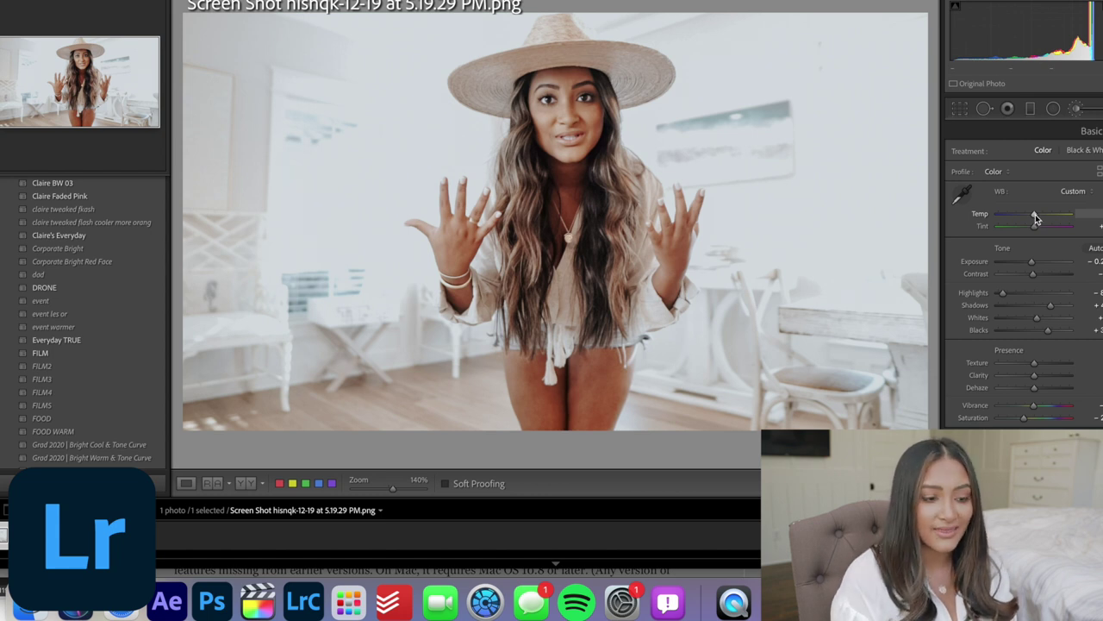
pyautogui.moveTo(1035, 213); pyautogui.dragTo(1038, 214)
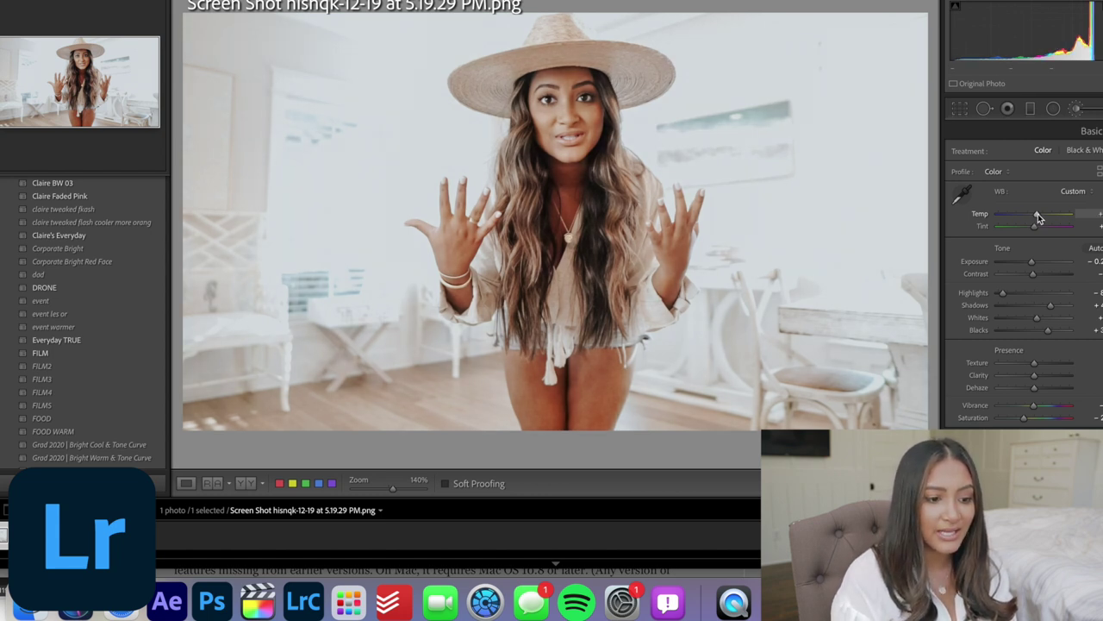
pyautogui.moveTo(1034, 229); pyautogui.dragTo(1035, 226)
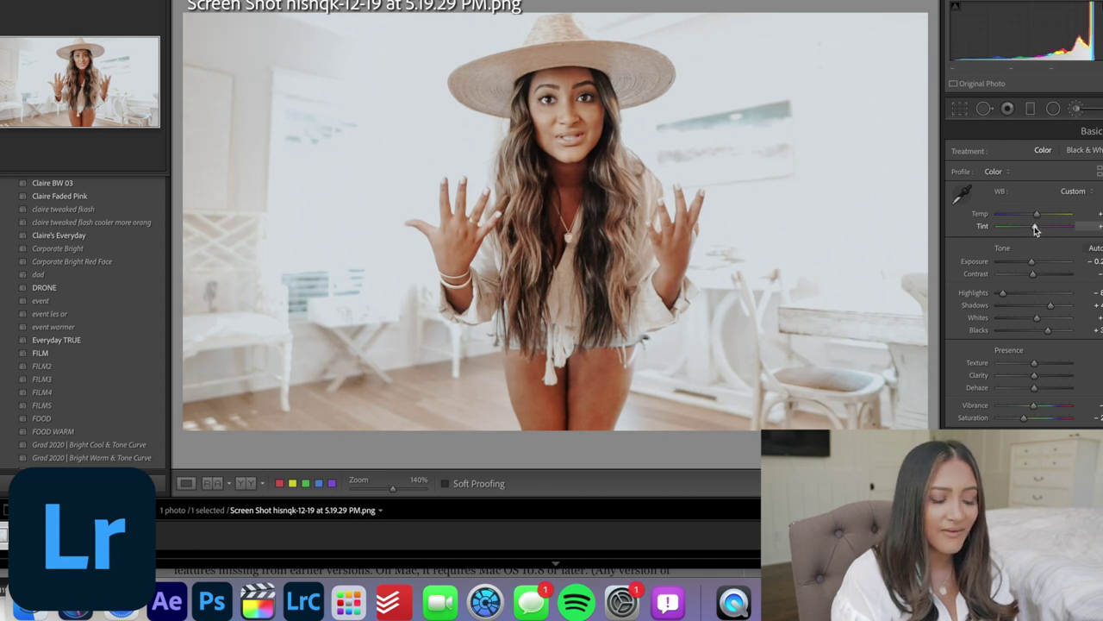
pyautogui.scroll(-5, 1038, 250)
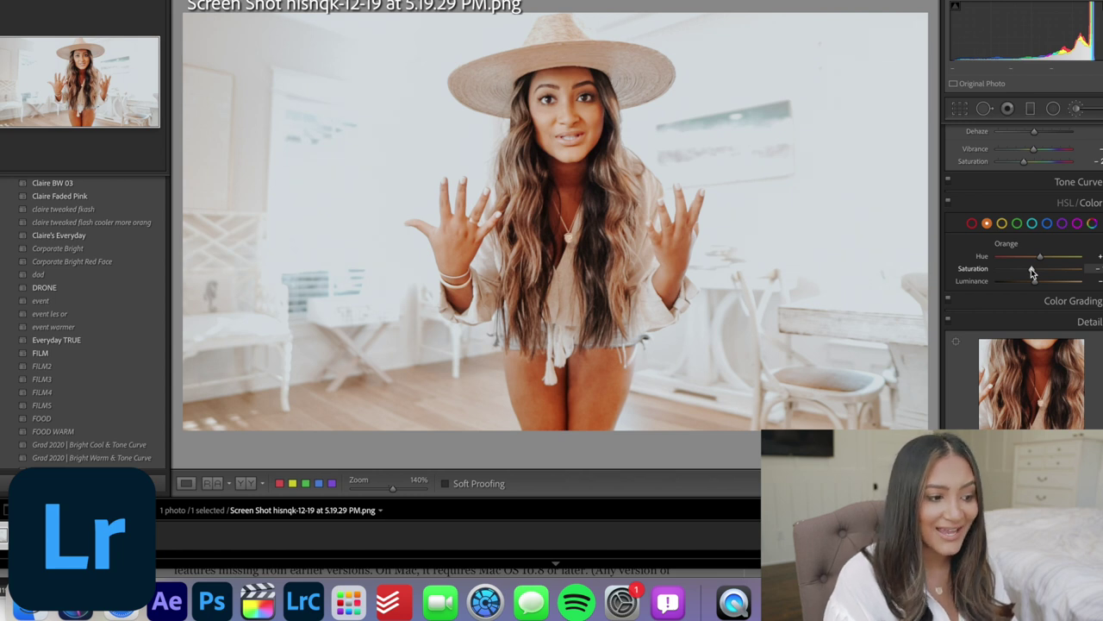
# Adjust the Orange saturation and hue in HSL/Color, comparing against the Before view.
pyautogui.moveTo(1024, 268); pyautogui.dragTo(1031, 282)
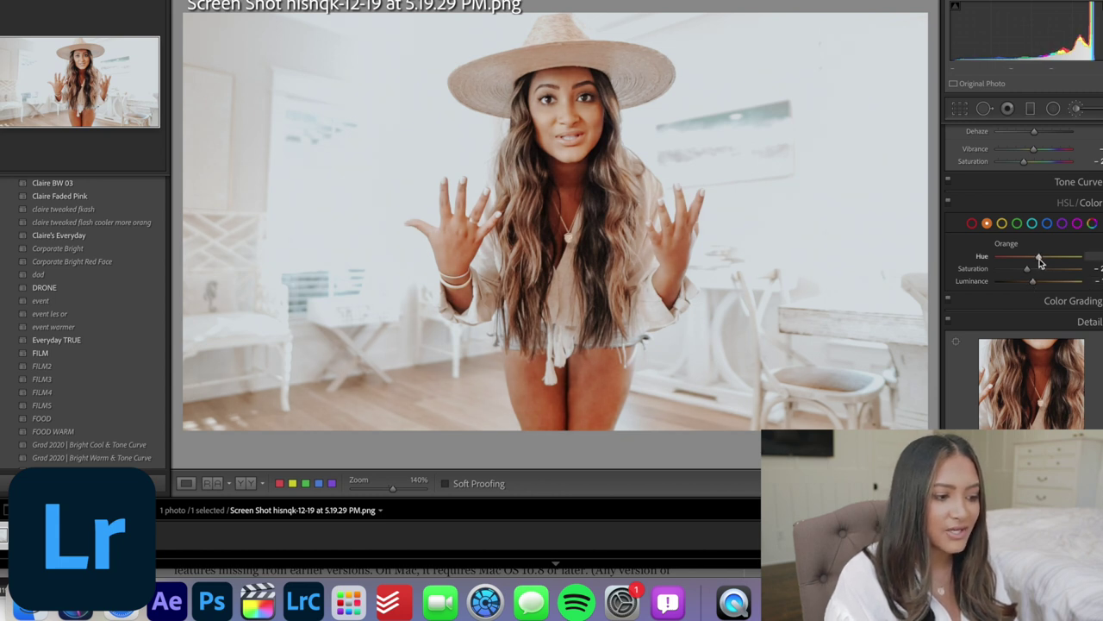
pyautogui.moveTo(1040, 262); pyautogui.dragTo(1032, 283)
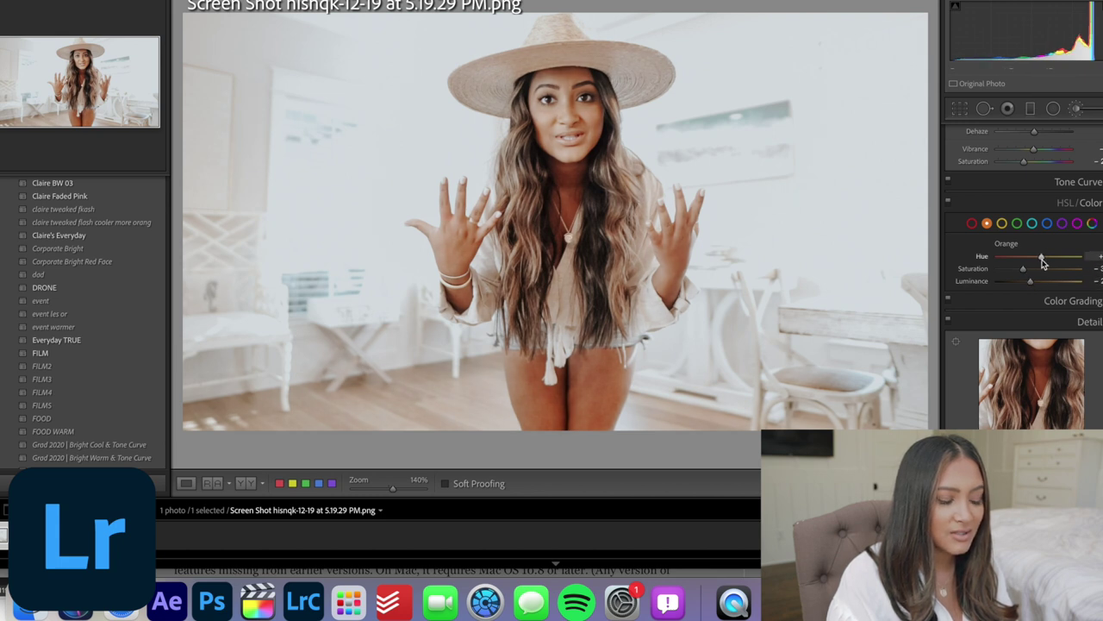
pyautogui.press('\\')
pyautogui.press('\\')
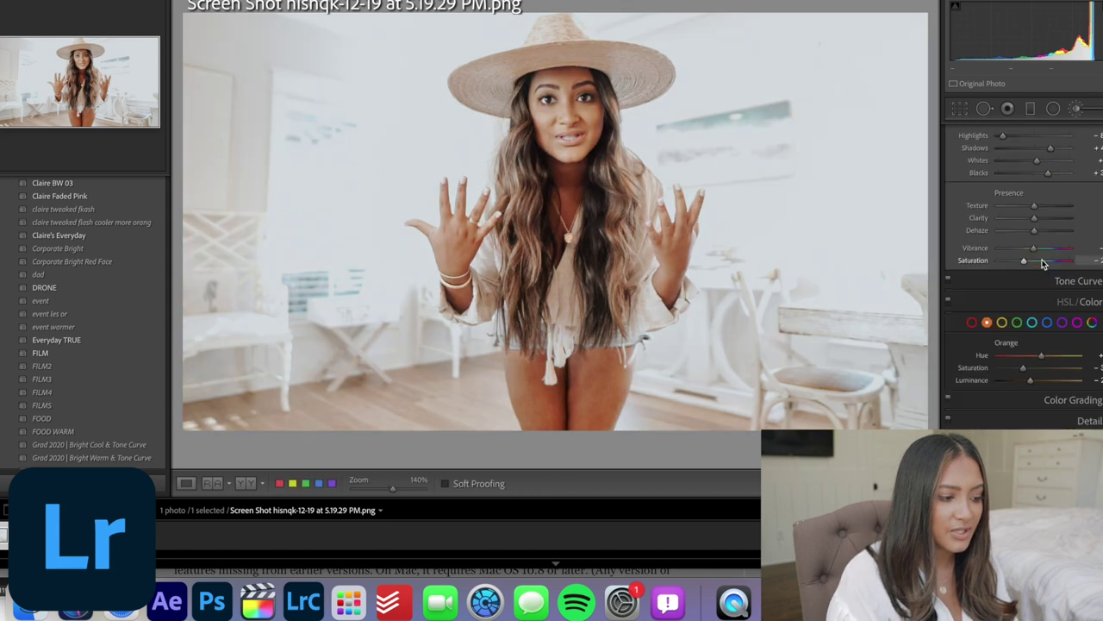
# Lower Shadows slightly and pull Whites below zero, checking the result against the original.
pyautogui.scroll(6, 1047, 276)
pyautogui.moveTo(1057, 310); pyautogui.dragTo(1048, 331)
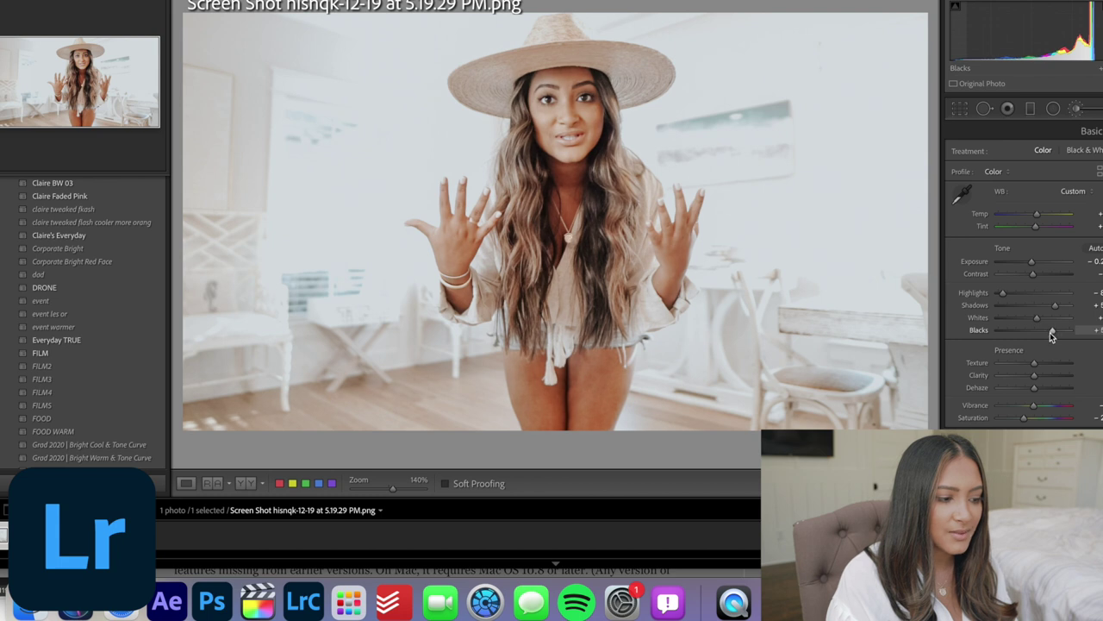
pyautogui.moveTo(1035, 317); pyautogui.dragTo(1019, 320)
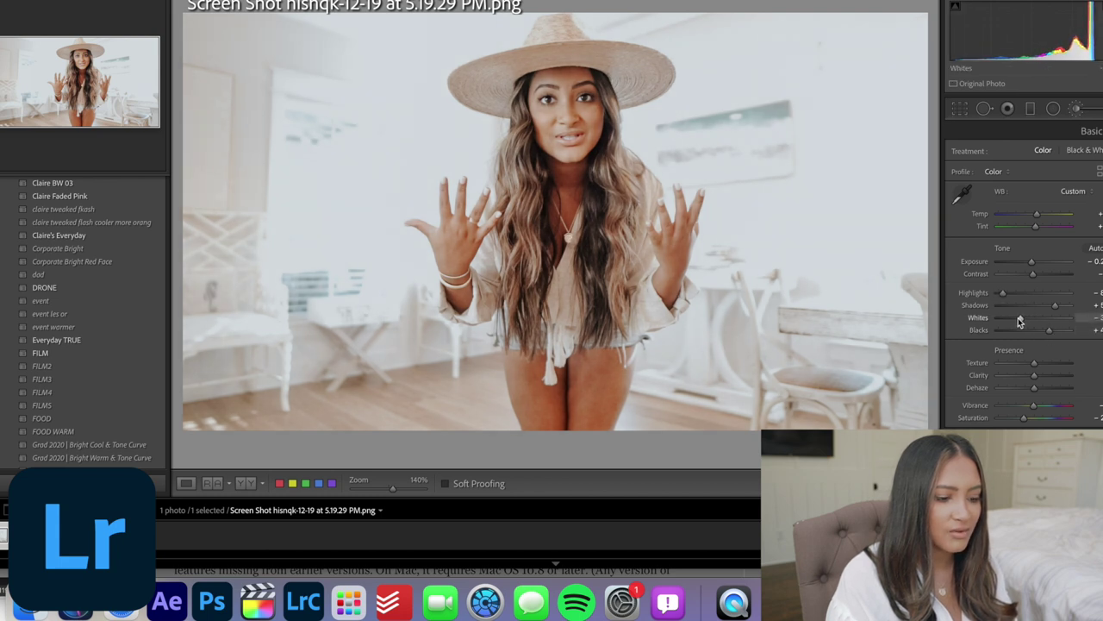
pyautogui.press('\\')
pyautogui.press('\\')
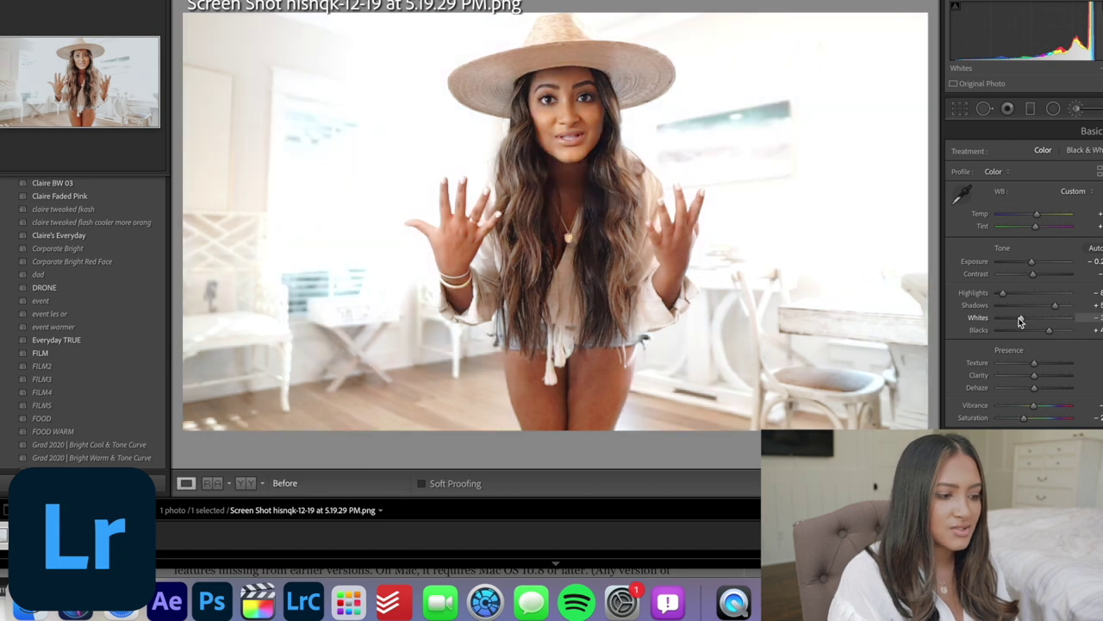
pyautogui.scroll(-4, 1046, 324)
pyautogui.scroll(-3, 1047, 325)
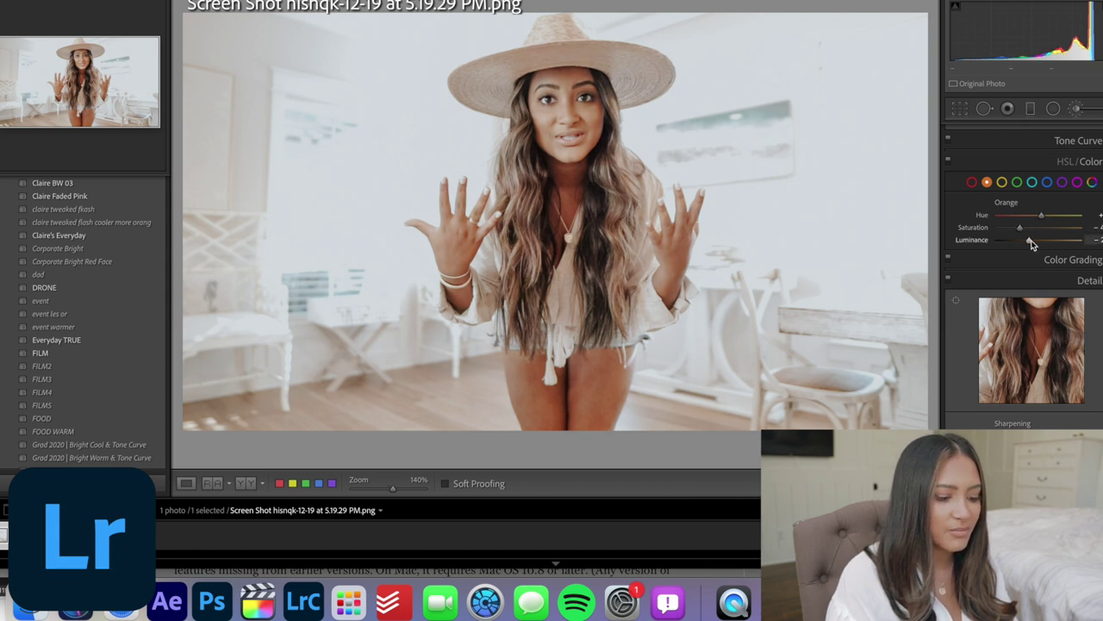
pyautogui.press('\\')
pyautogui.press('\\')
pyautogui.press('\\')
pyautogui.press('\\')
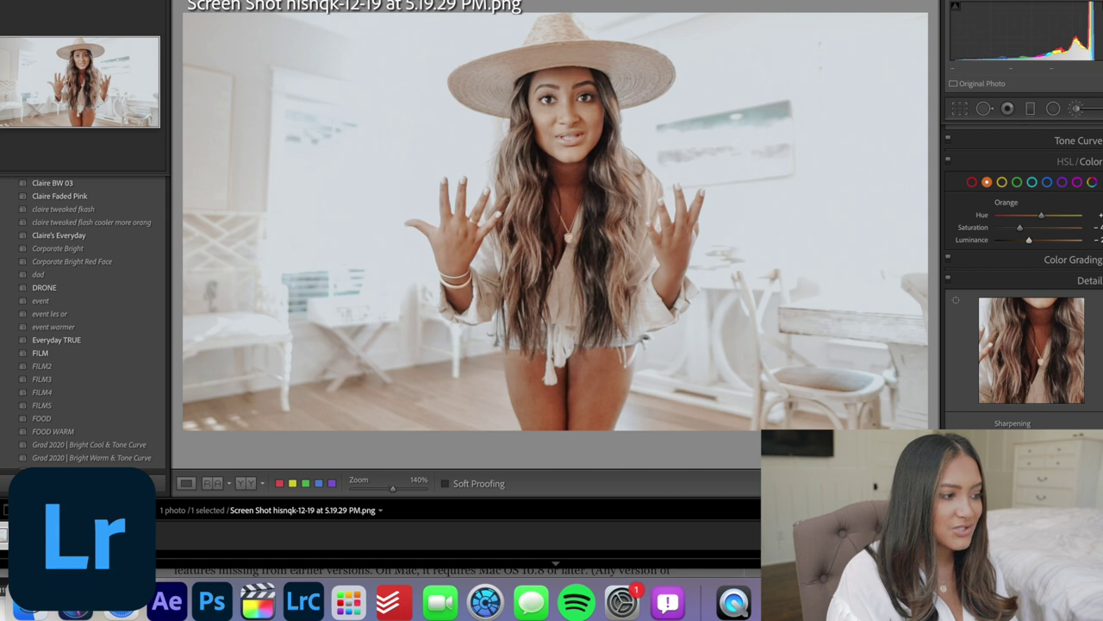
# Export the look via File > Plug-in Extras > Export LUT as a .cube named Demo Video.
pyautogui.click(121, 1)
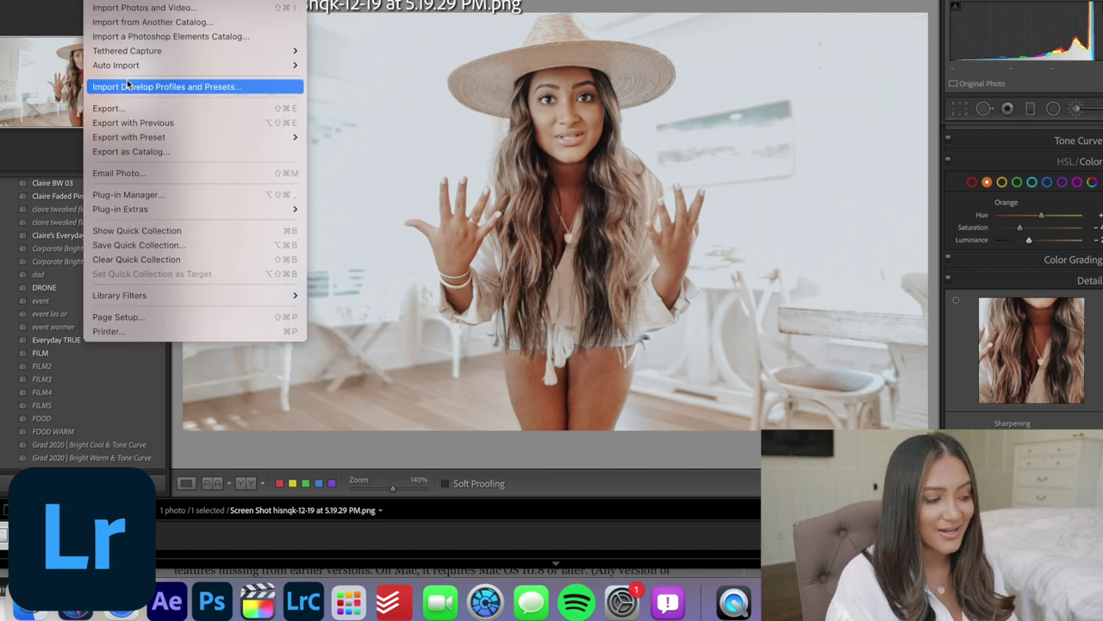
pyautogui.moveTo(169, 214)
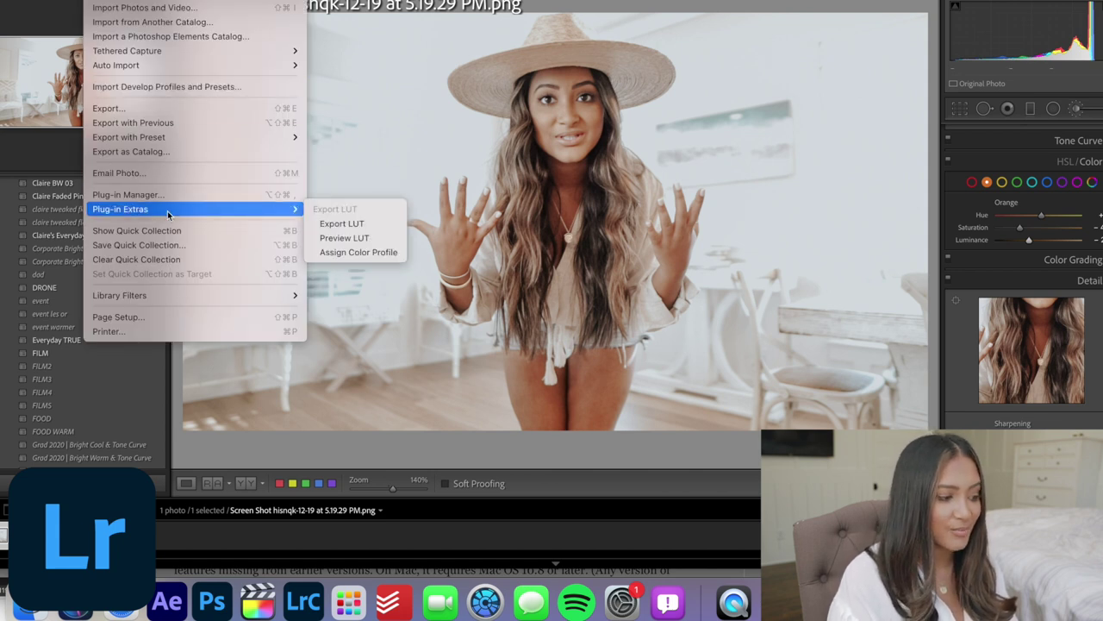
pyautogui.click(332, 223)
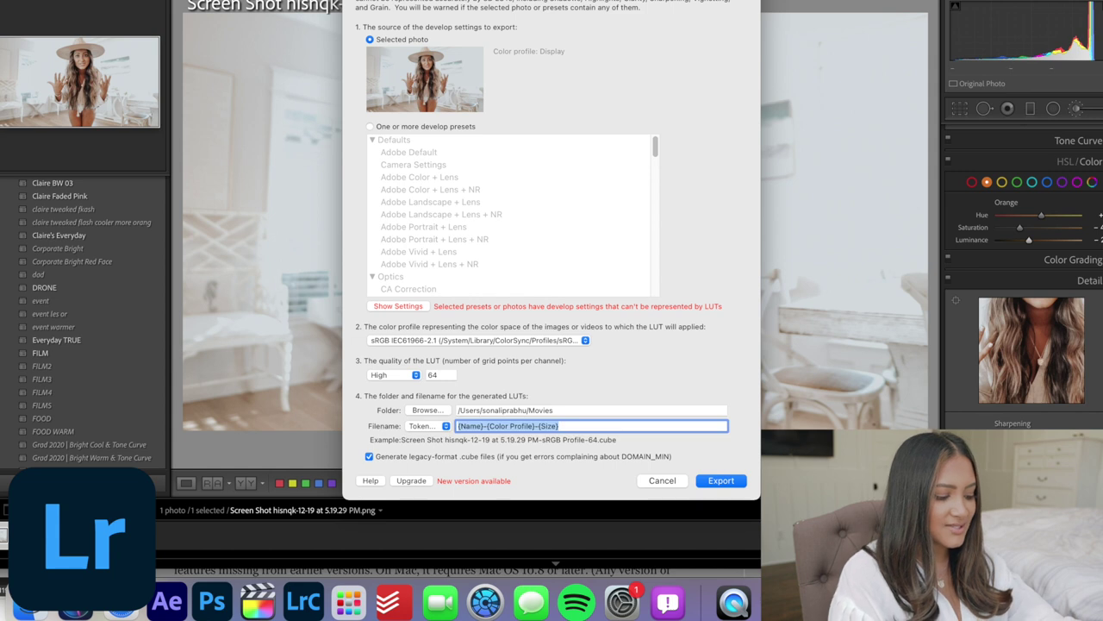
pyautogui.write('Demo Vid')
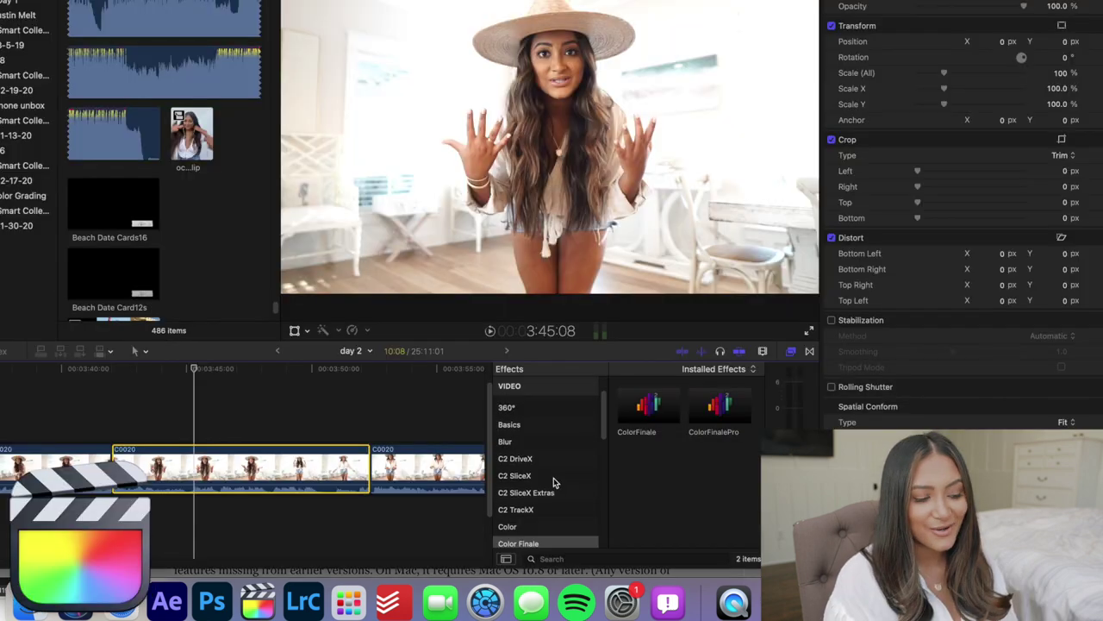
pyautogui.scroll(-5, 552, 479)
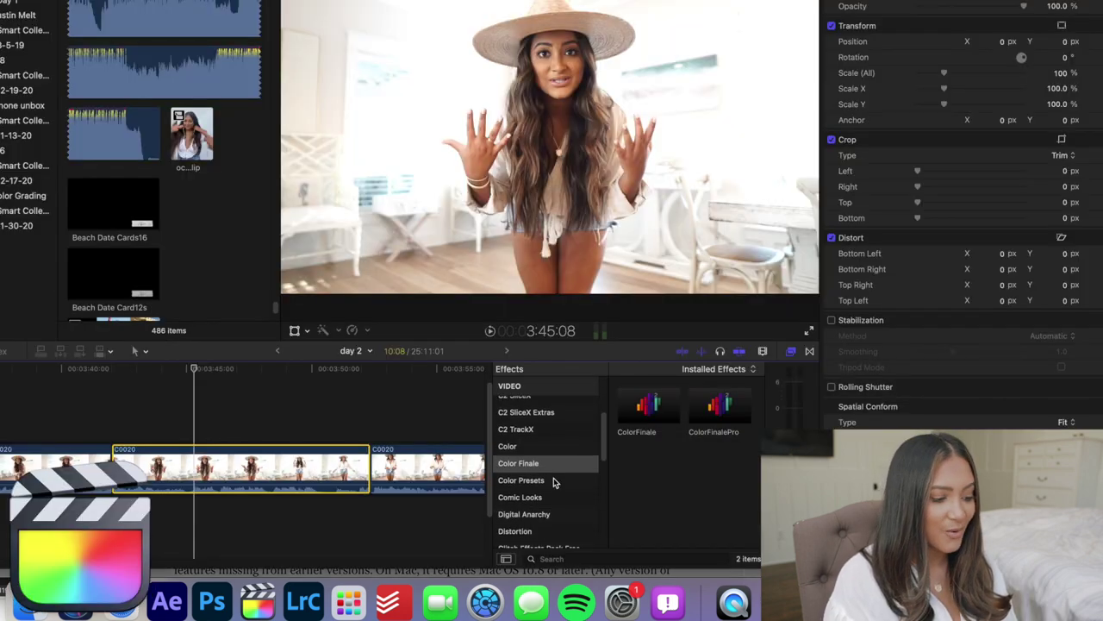
# Apply the Custom LUT effect from the Color effects onto the middle C0020 clip.
pyautogui.click(543, 440)
pyautogui.scroll(-3, 629, 470)
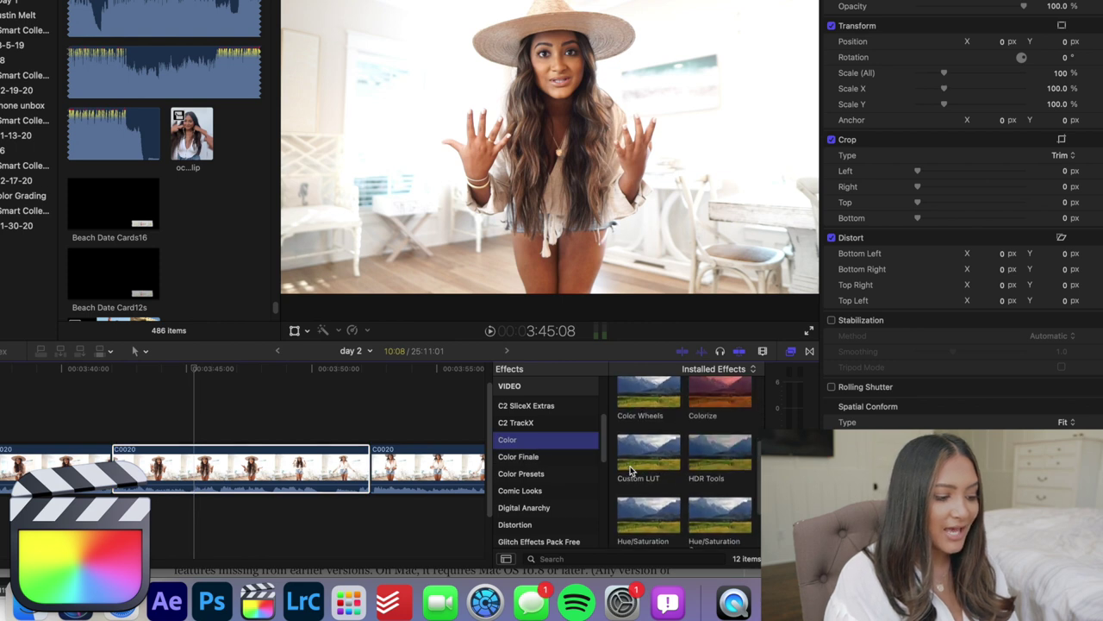
pyautogui.moveTo(648, 431); pyautogui.dragTo(312, 481)
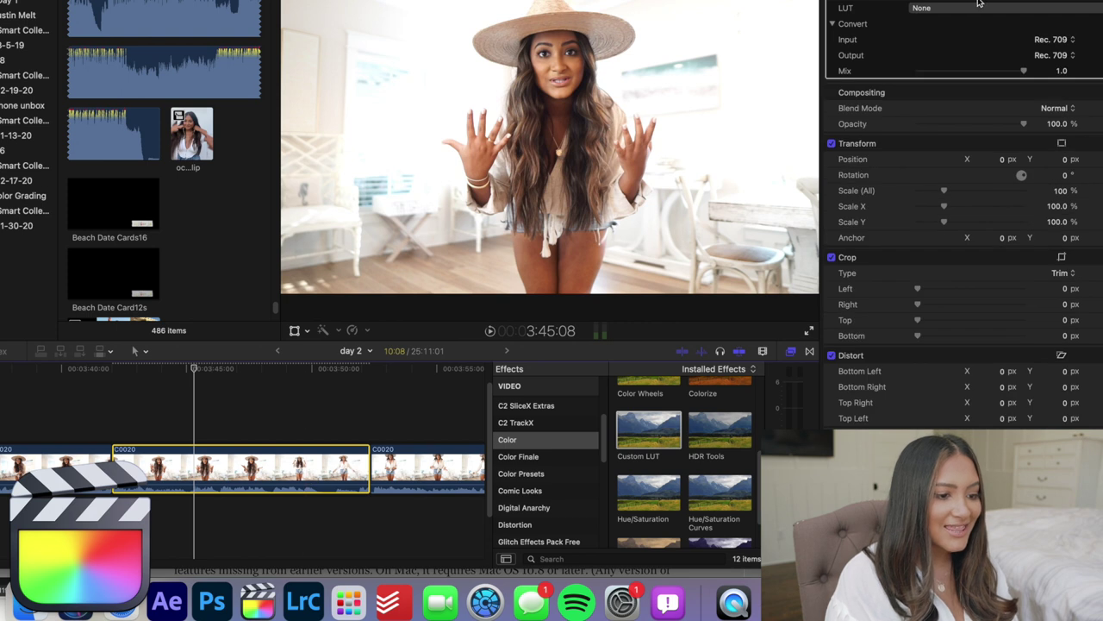
# Load Demo Video.cube from the Movies folder as the clip's custom LUT.
pyautogui.click(972, 10)
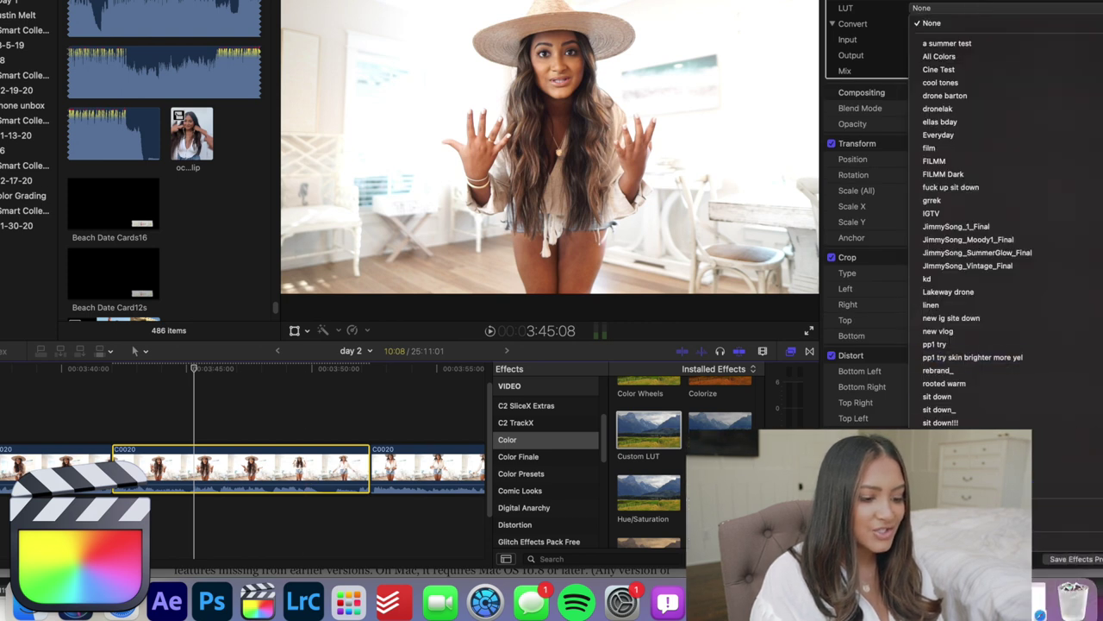
pyautogui.click(971, 520)
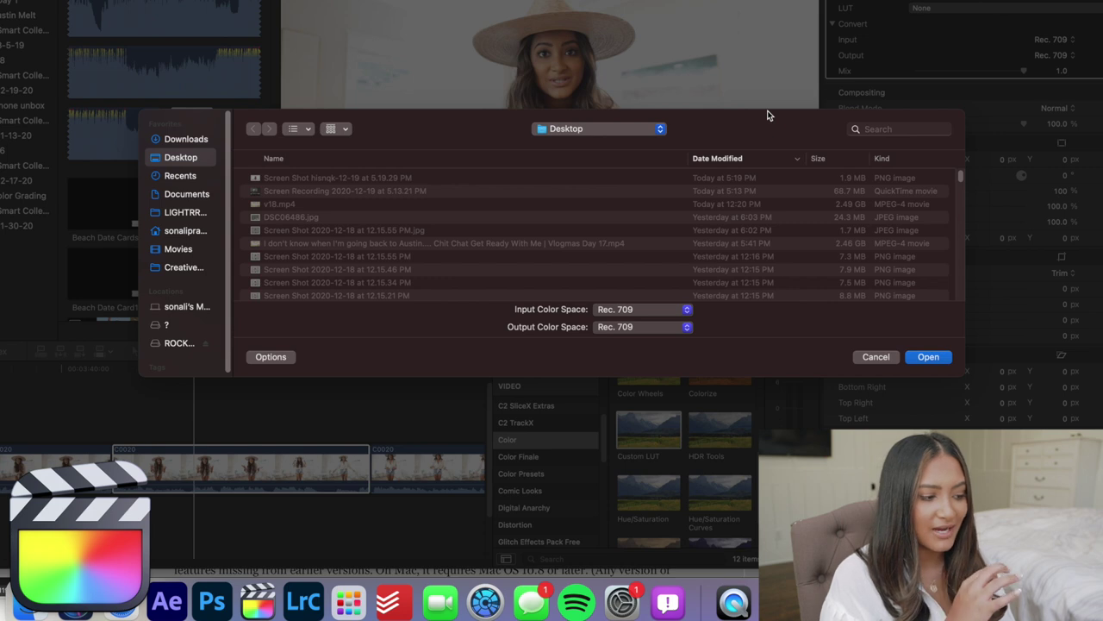
pyautogui.click(184, 250)
pyautogui.doubleClick(298, 192)
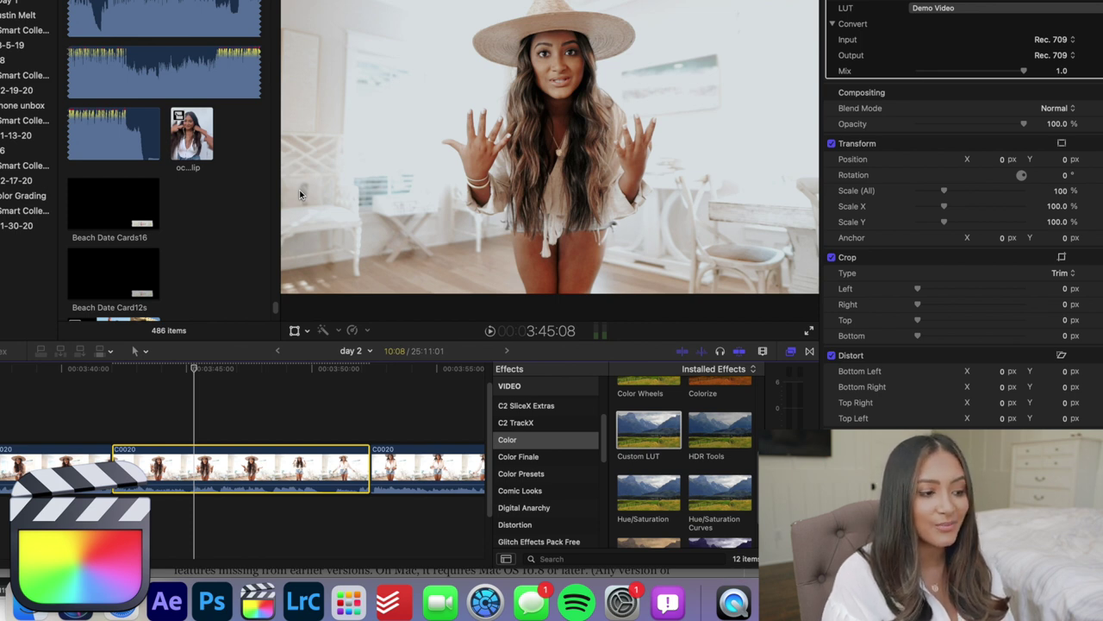
# Drag the ColorFinalePro effect onto the middle C0020 clip.
pyautogui.click(313, 611)
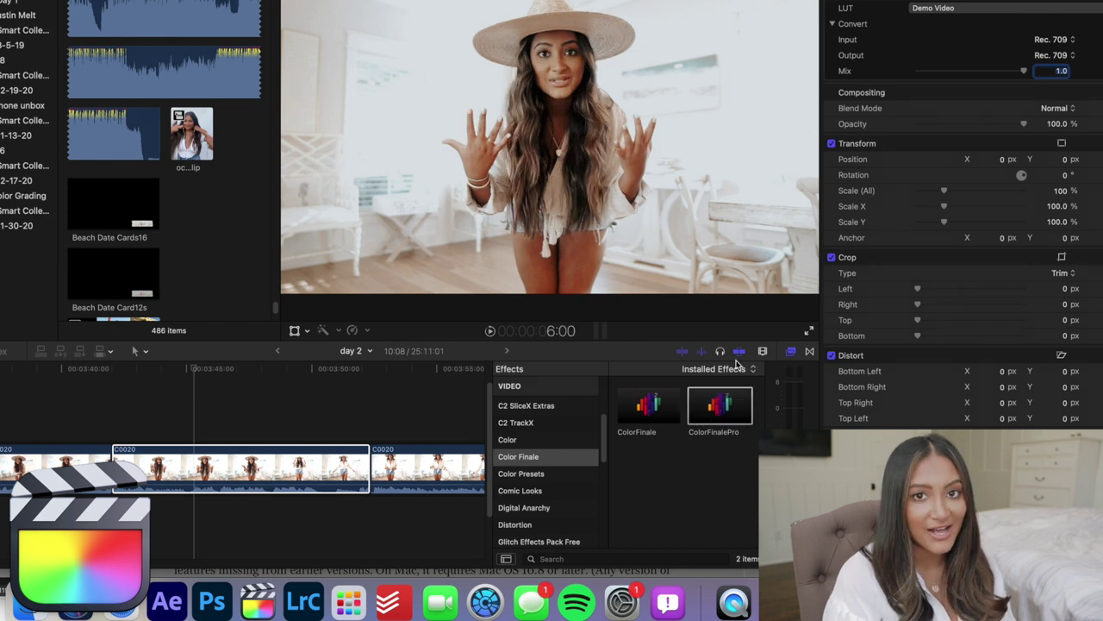
pyautogui.moveTo(724, 412); pyautogui.dragTo(319, 469)
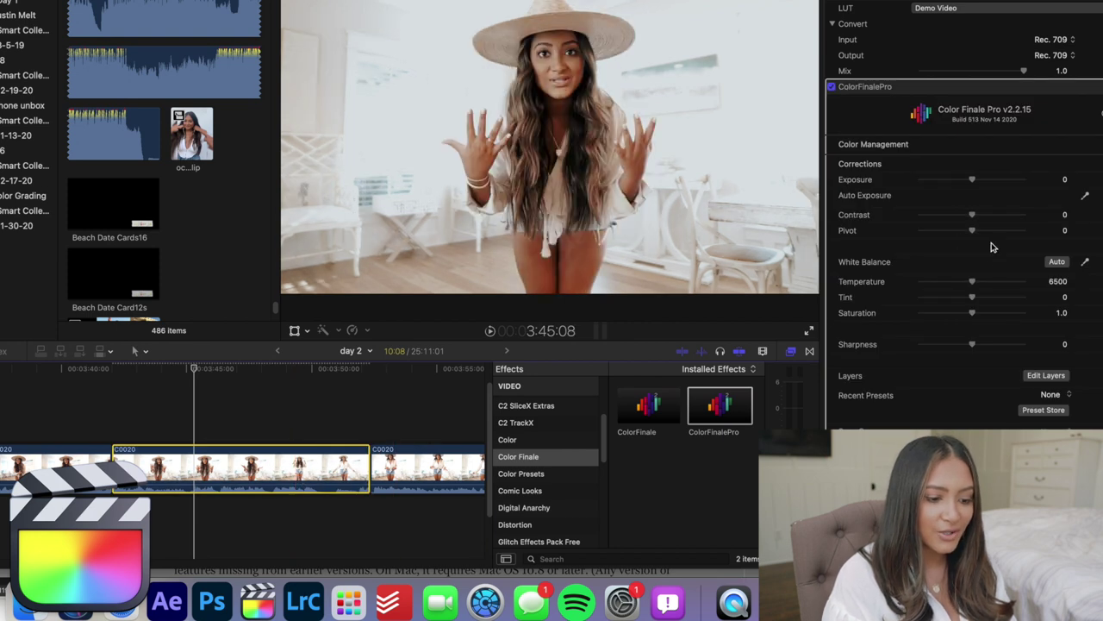
# Add a Curves layer with a two-point master curve adjustment, then a Six Vectors layer.
pyautogui.click(1045, 376)
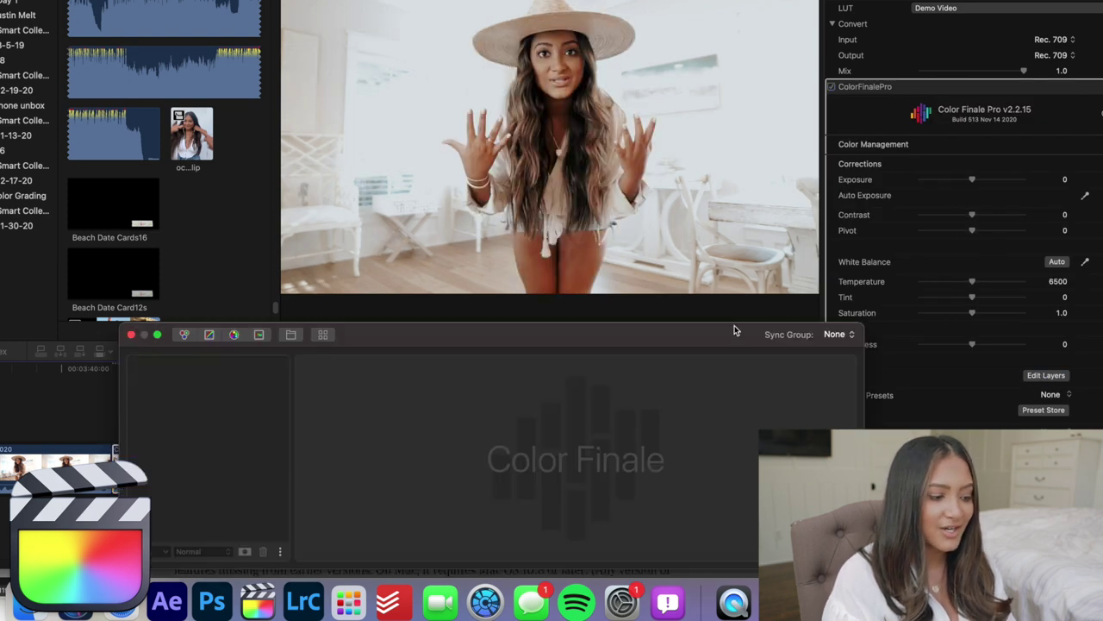
pyautogui.click(209, 335)
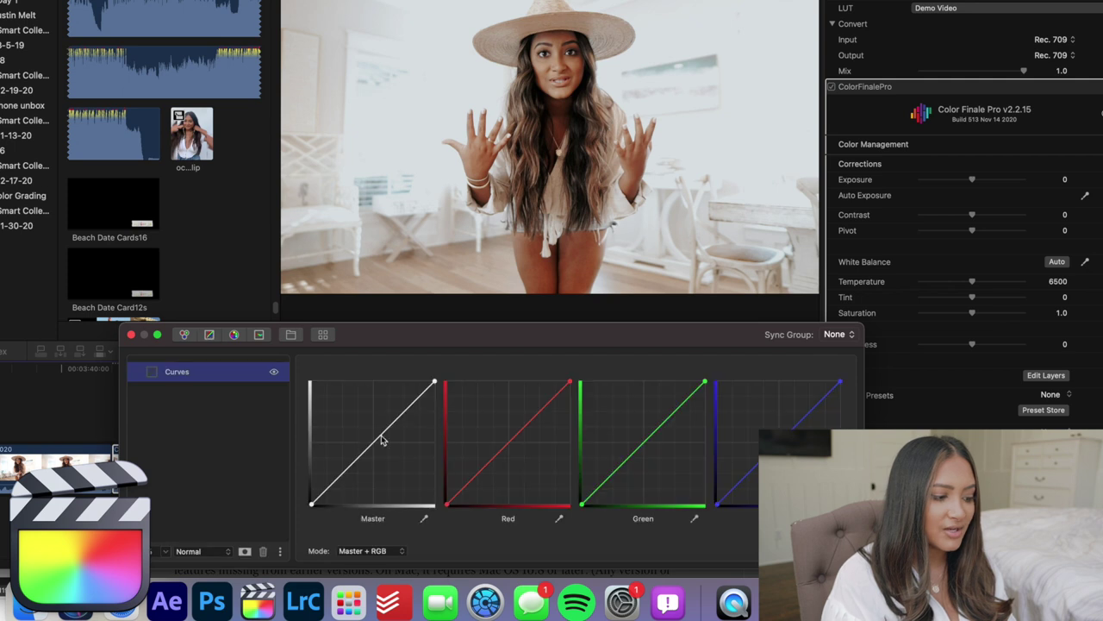
pyautogui.moveTo(373, 447); pyautogui.dragTo(375, 449)
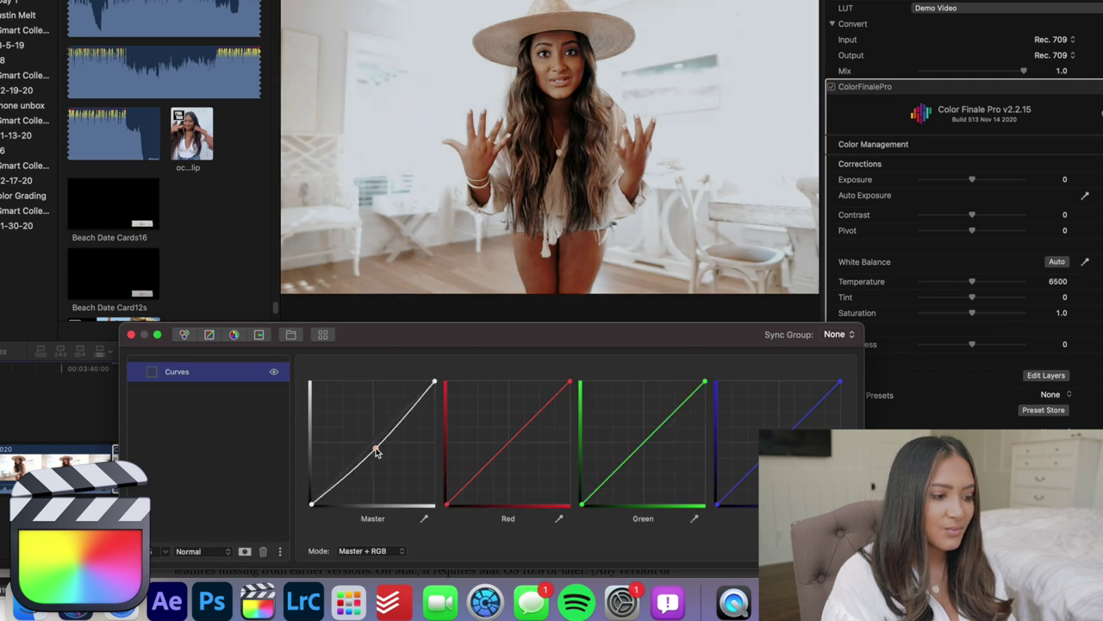
pyautogui.click(395, 433)
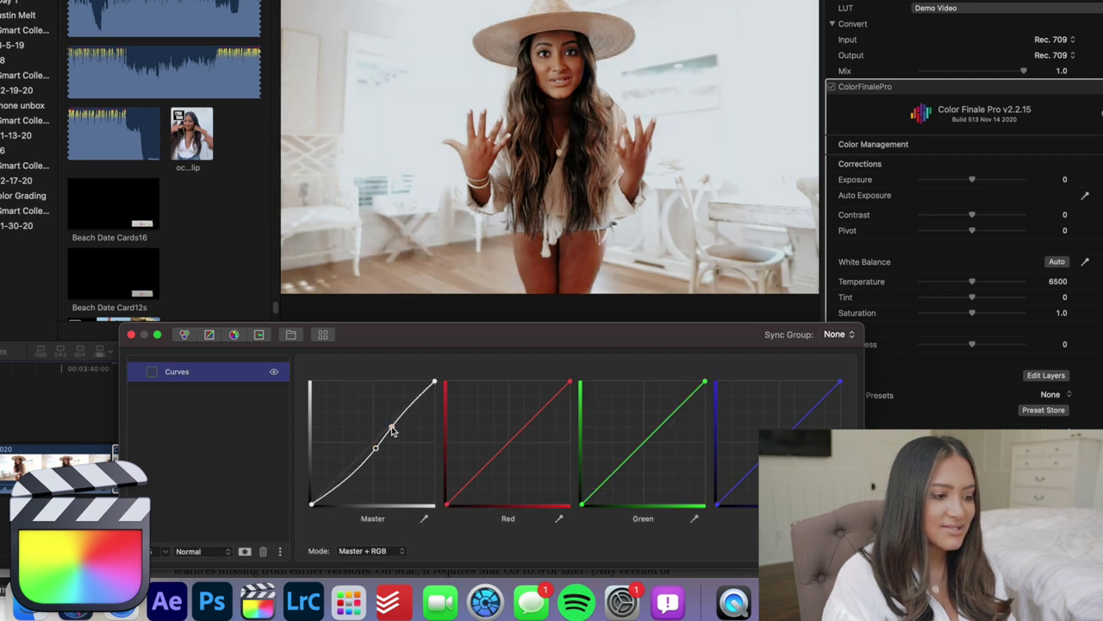
pyautogui.moveTo(375, 450); pyautogui.dragTo(377, 450)
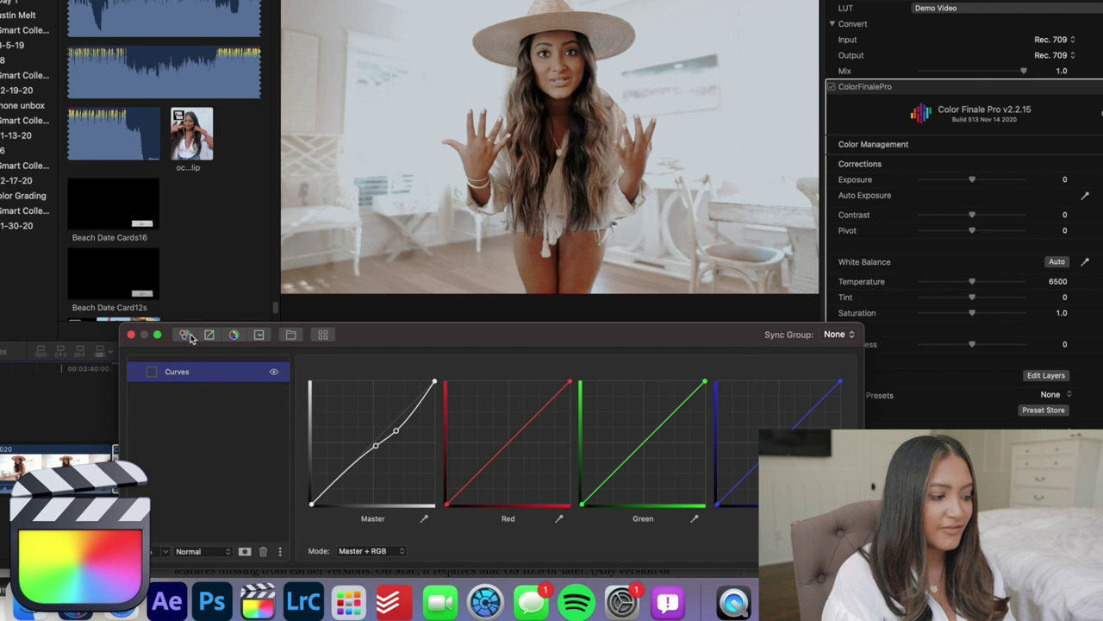
pyautogui.click(235, 336)
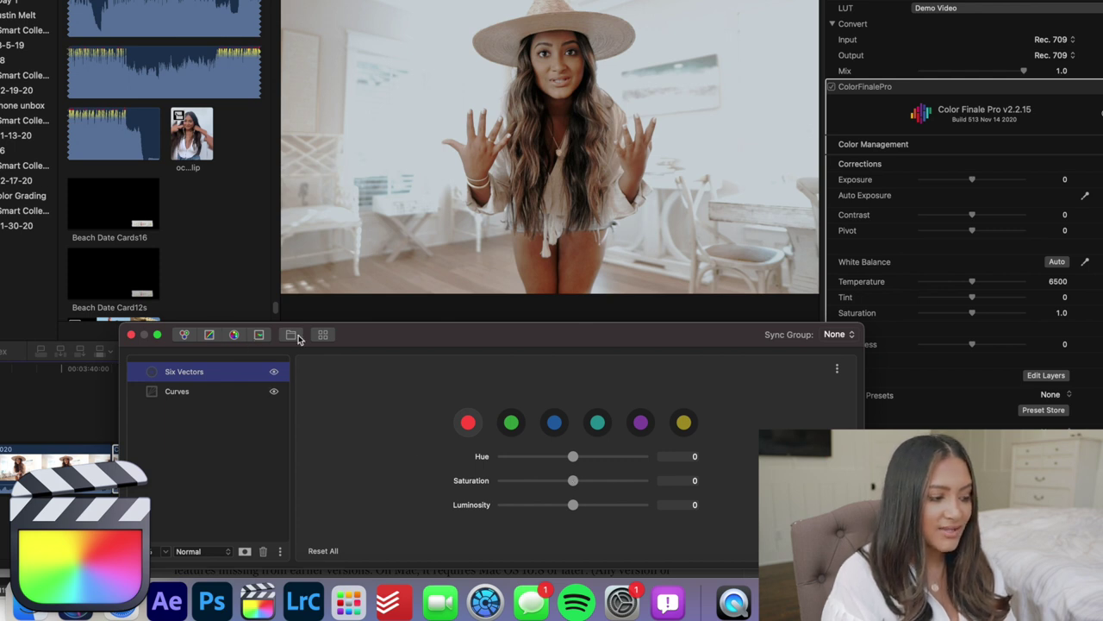
# Select the red vector in Six Vectors and drag its saturation to -0.048, adjusting hue slightly.
pyautogui.click(573, 480)
pyautogui.click(573, 457)
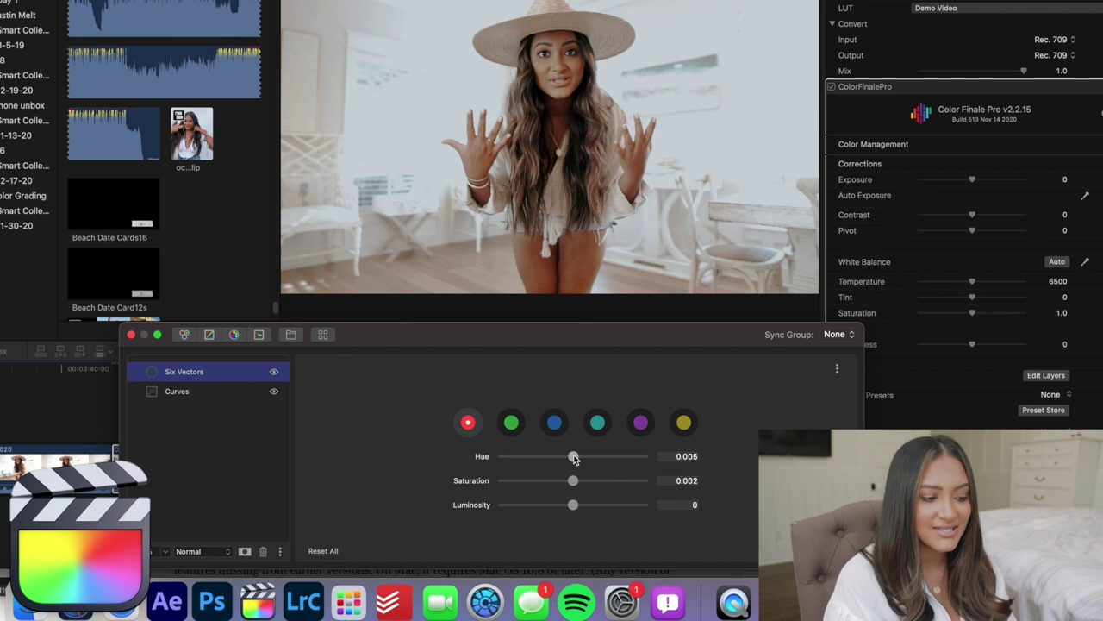
pyautogui.moveTo(575, 458)
pyautogui.mouseDown()
pyautogui.moveTo(508, 458)
pyautogui.moveTo(687, 446)
pyautogui.moveTo(502, 458)
pyautogui.moveTo(576, 460)
pyautogui.moveTo(568, 484)
pyautogui.moveTo(576, 463)
pyautogui.mouseUp()
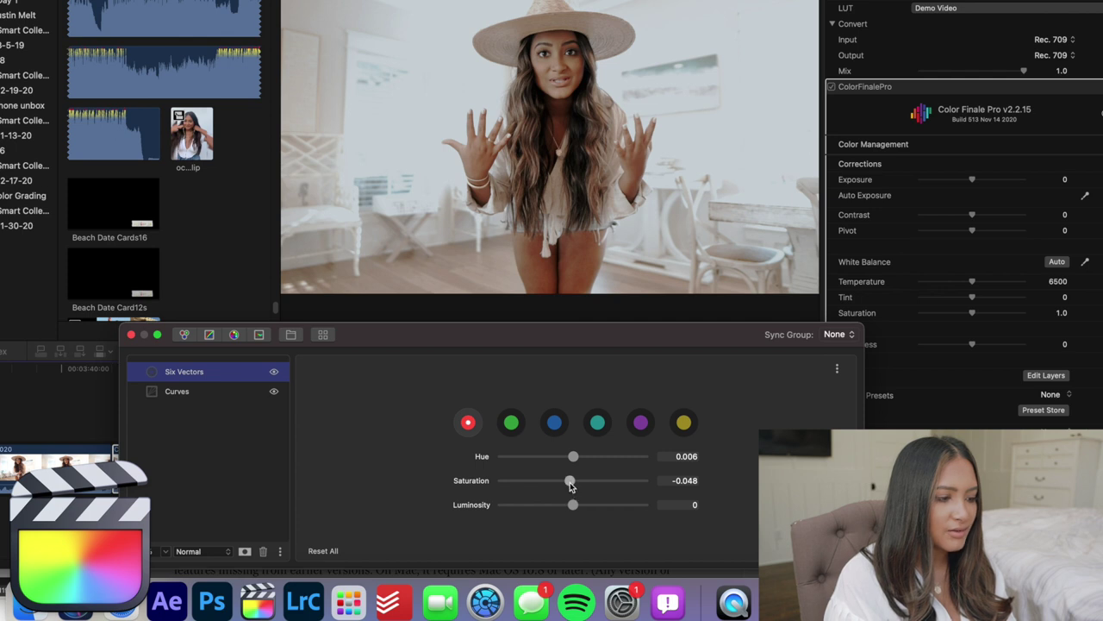
pyautogui.moveTo(575, 459); pyautogui.dragTo(572, 459)
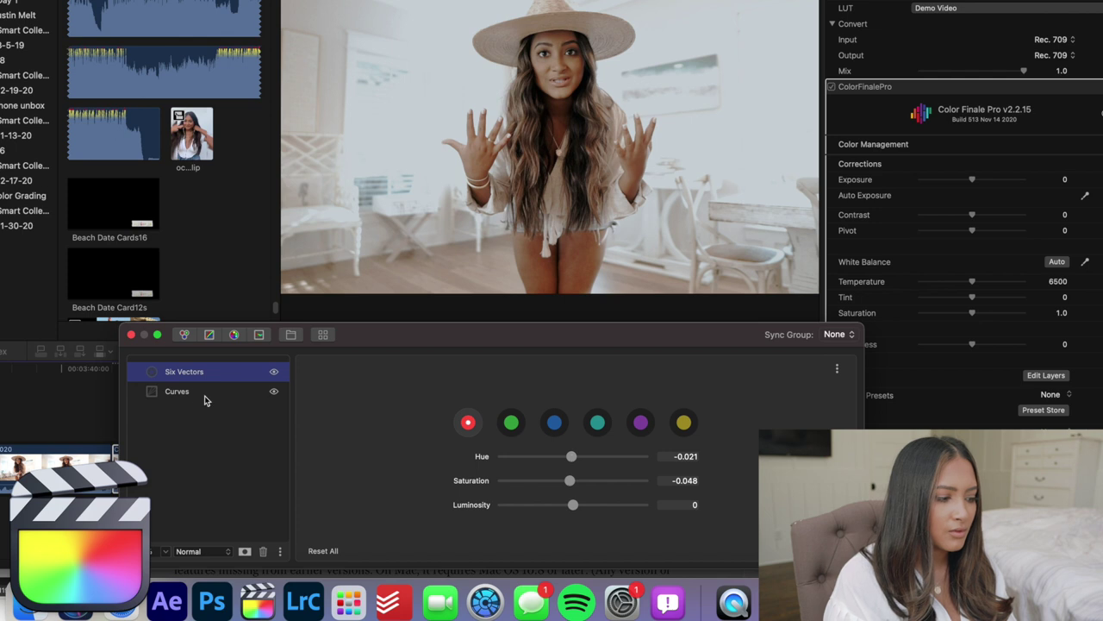
# Close the Color Finale editor and play the clip from an earlier point to review the grade.
pyautogui.click(131, 335)
pyautogui.click(132, 388)
pyautogui.press('space')
pyautogui.press('space')
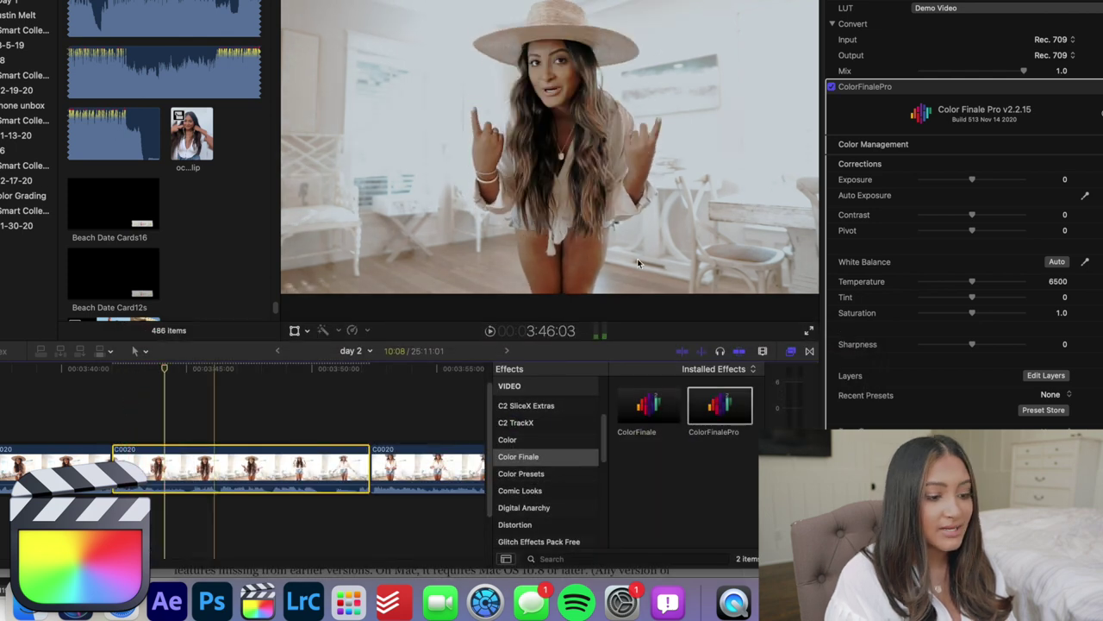
# Back in Color Finale, set the red hue to 0.021, then close it and replay the clip.
pyautogui.click(1043, 379)
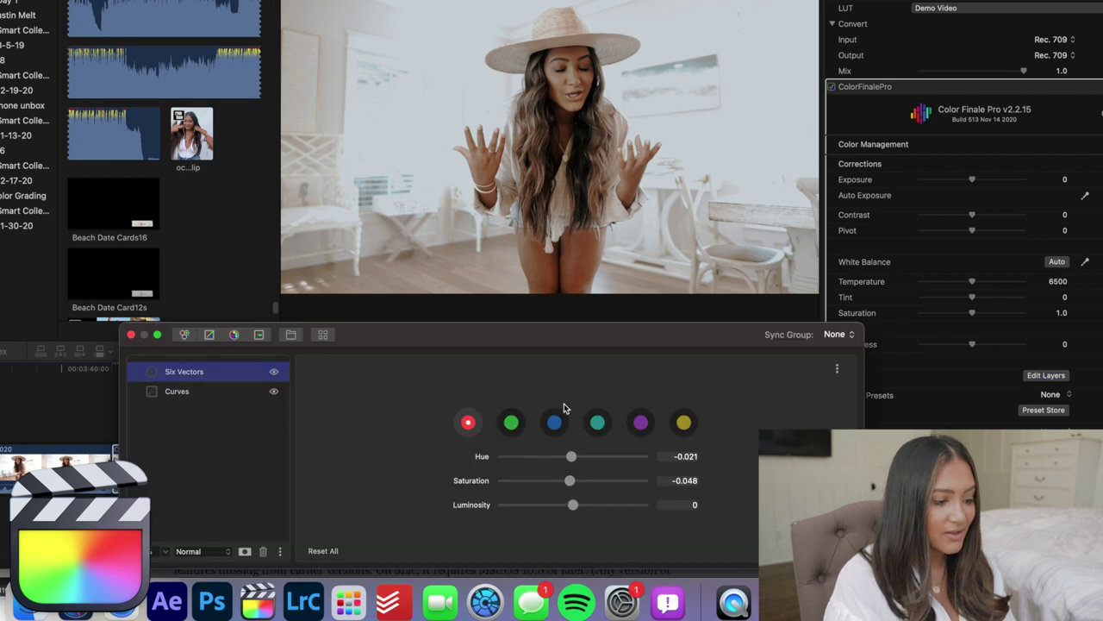
pyautogui.moveTo(571, 464); pyautogui.dragTo(576, 463)
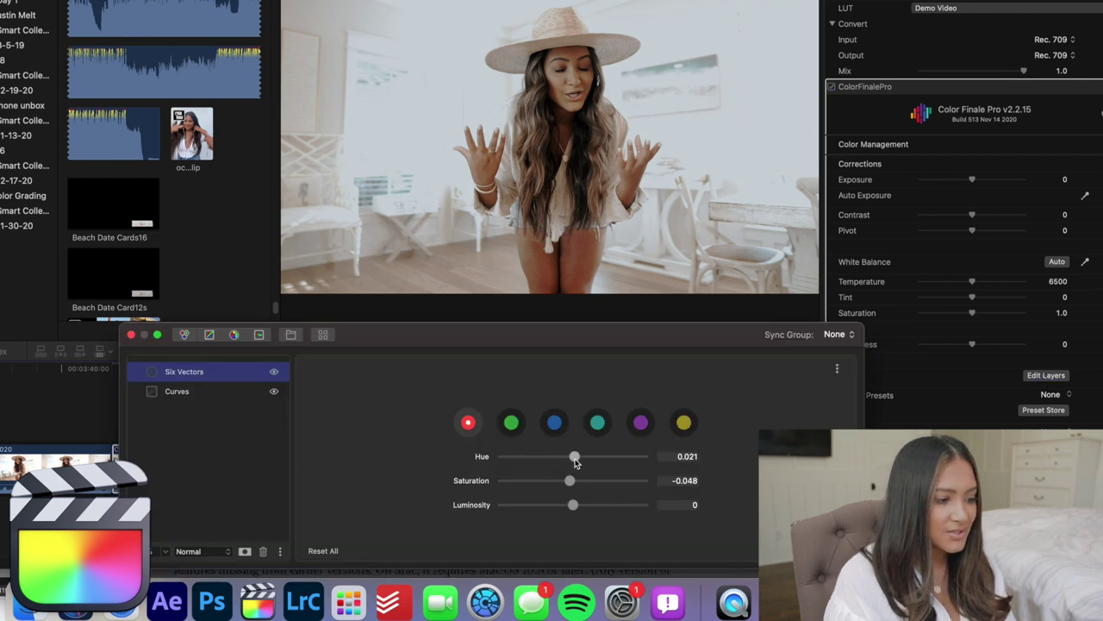
pyautogui.click(131, 335)
pyautogui.press('space')
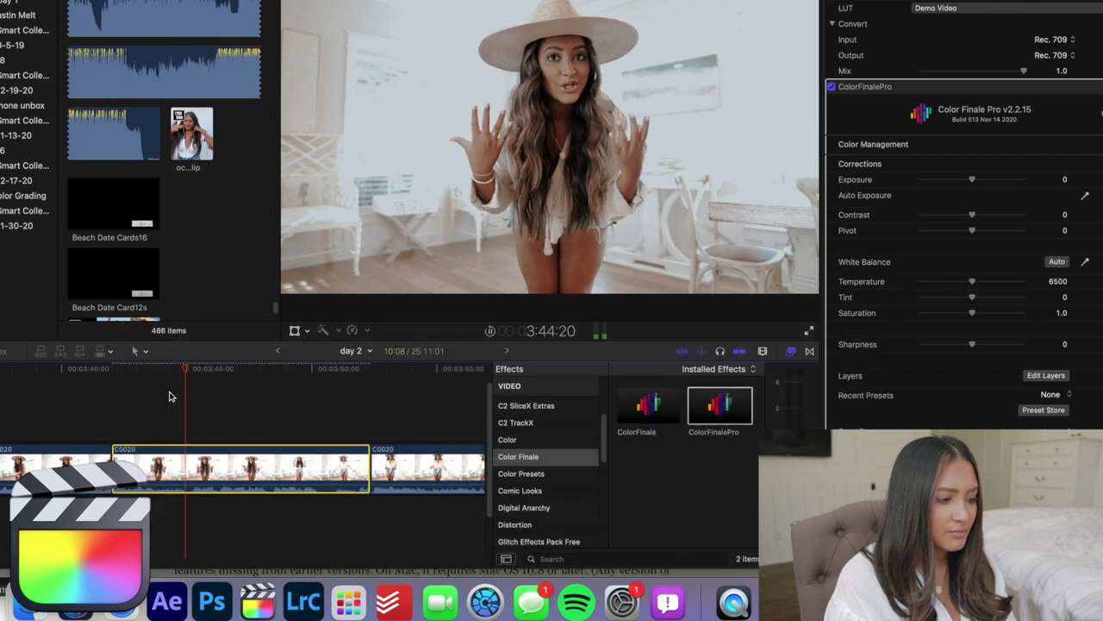